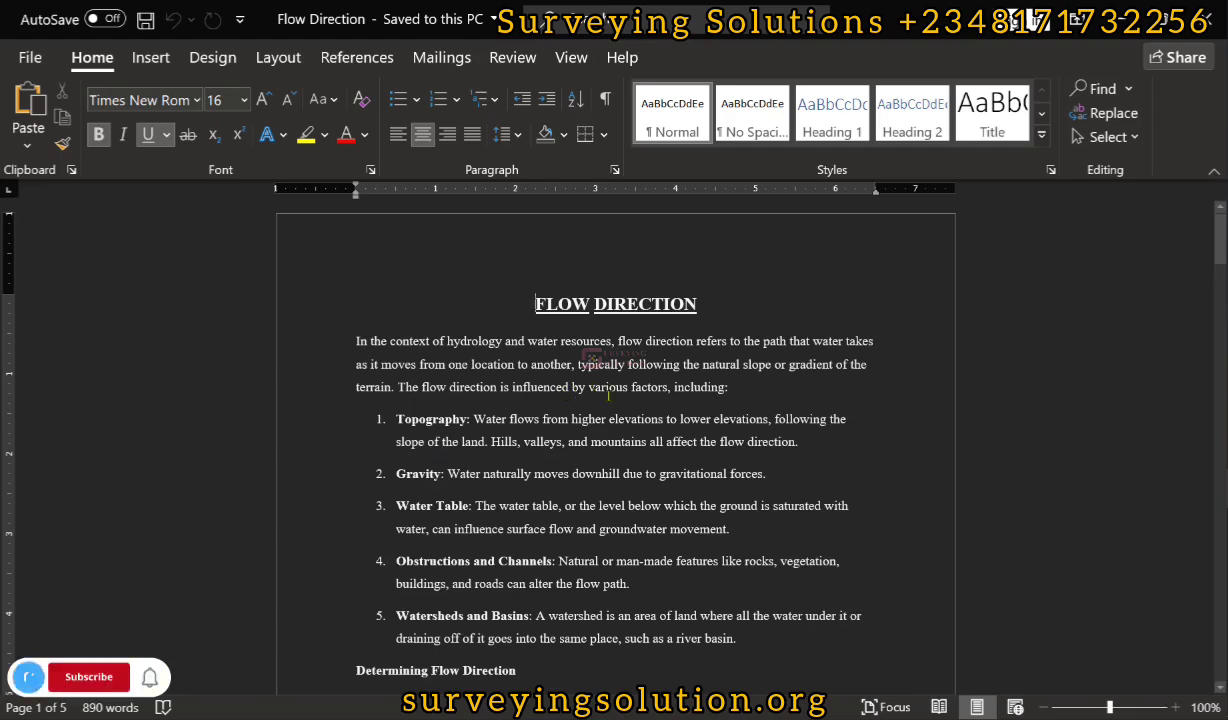
- Scroll down the Word document past step 4 to the Flow Direction Codes grid and its ArcGIS Pro source
scroll(519, 409, "down", 3)
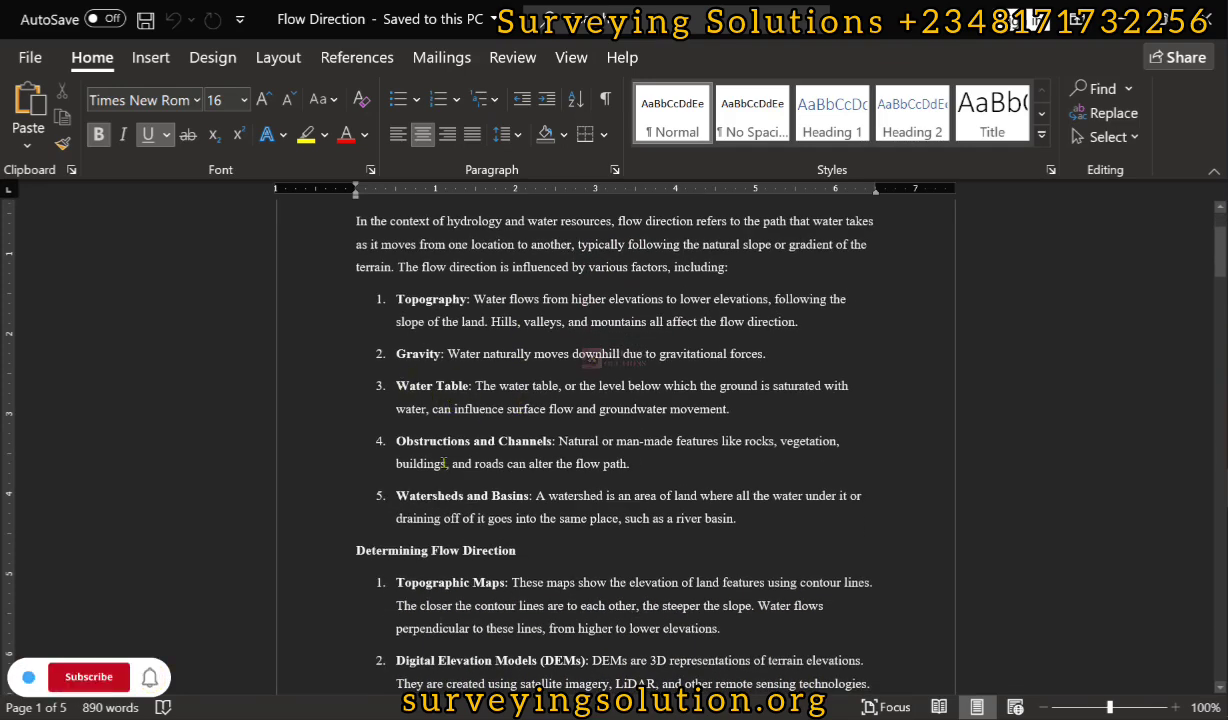
scroll(453, 437, "down", 2)
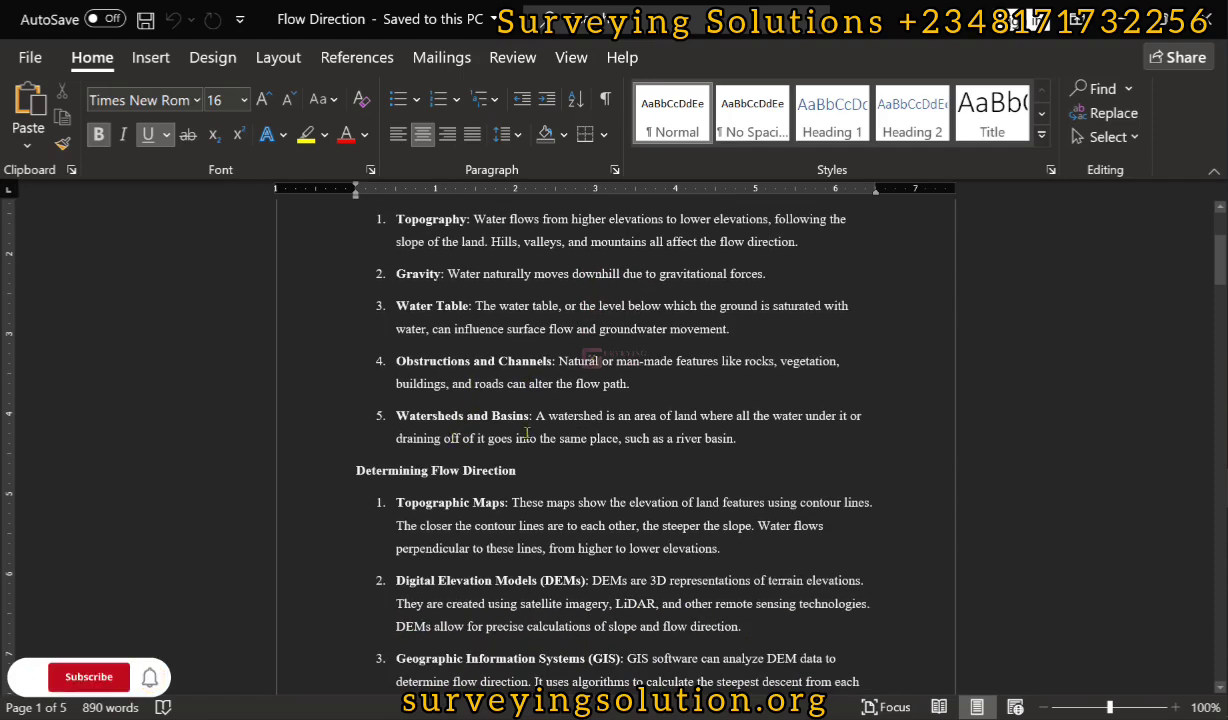
scroll(527, 433, "down", 2)
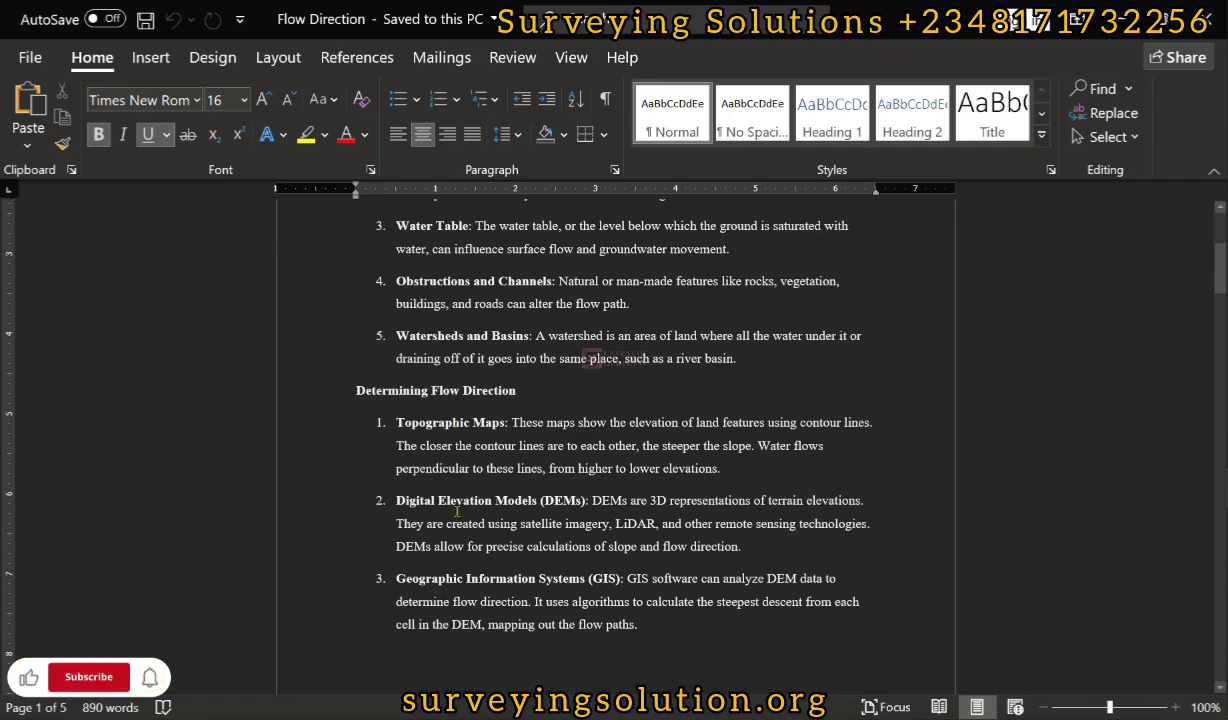
scroll(516, 456, "down", 5)
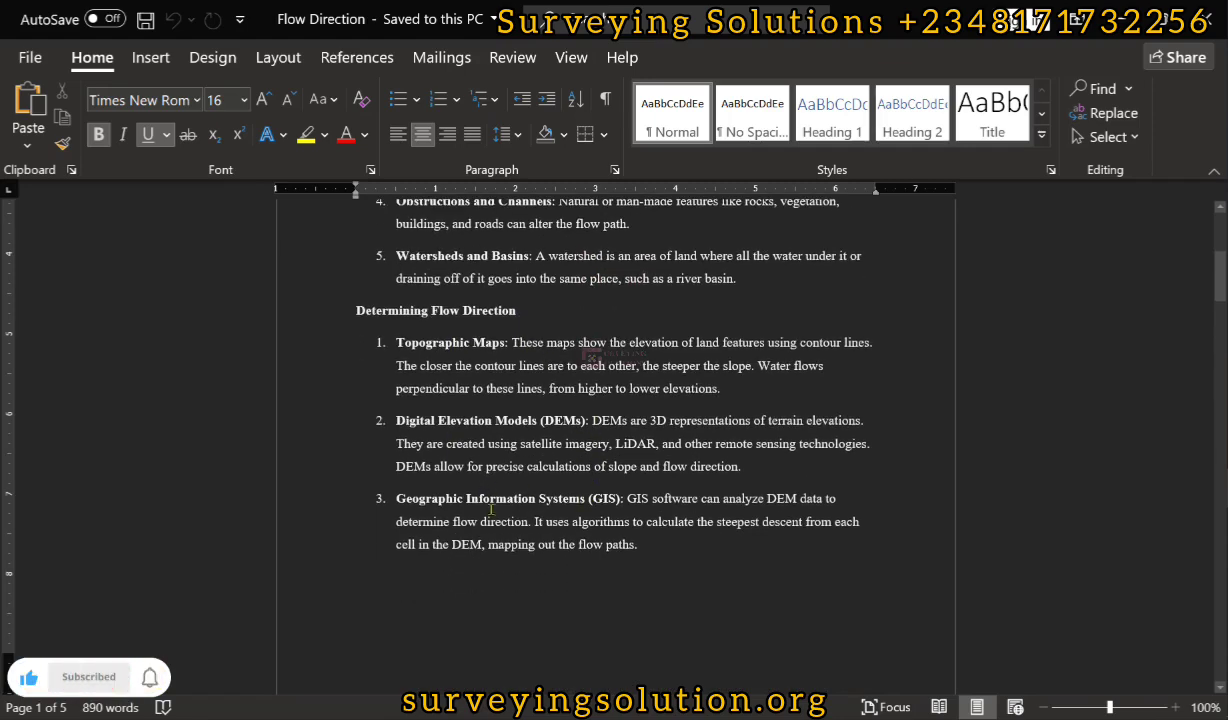
scroll(606, 402, "down", 6)
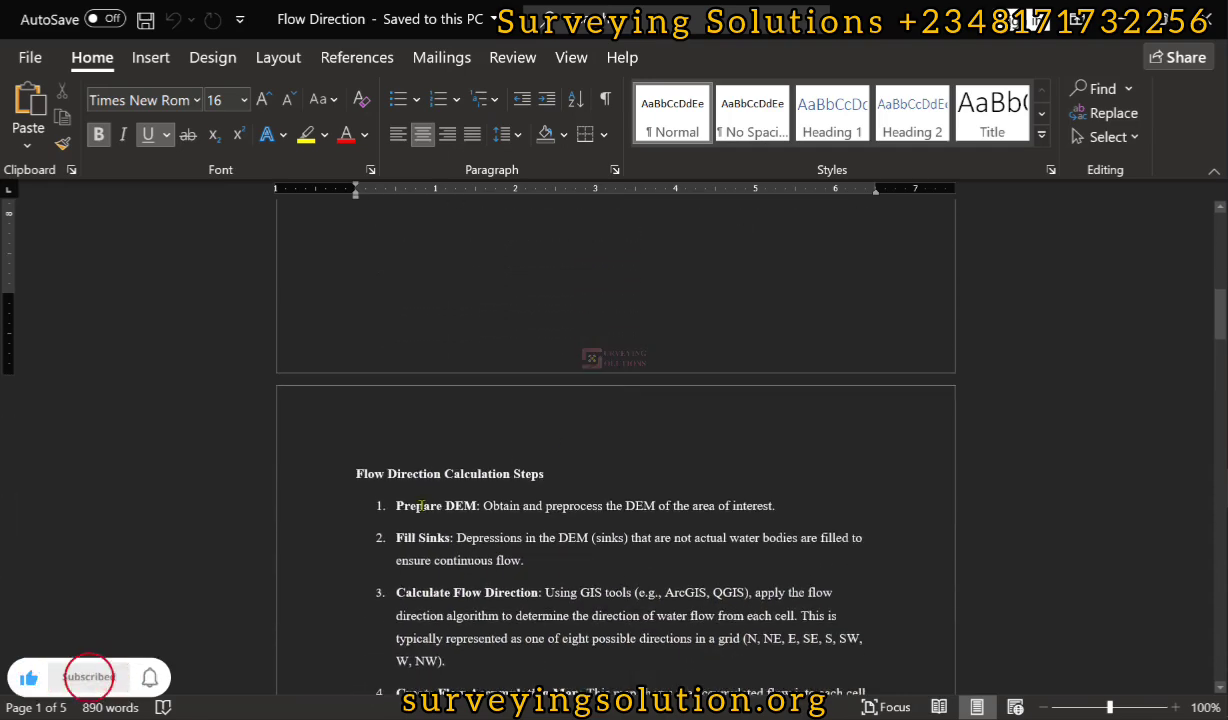
scroll(422, 505, "down", 3)
scroll(541, 393, "down", 3)
scroll(541, 393, "up", 1)
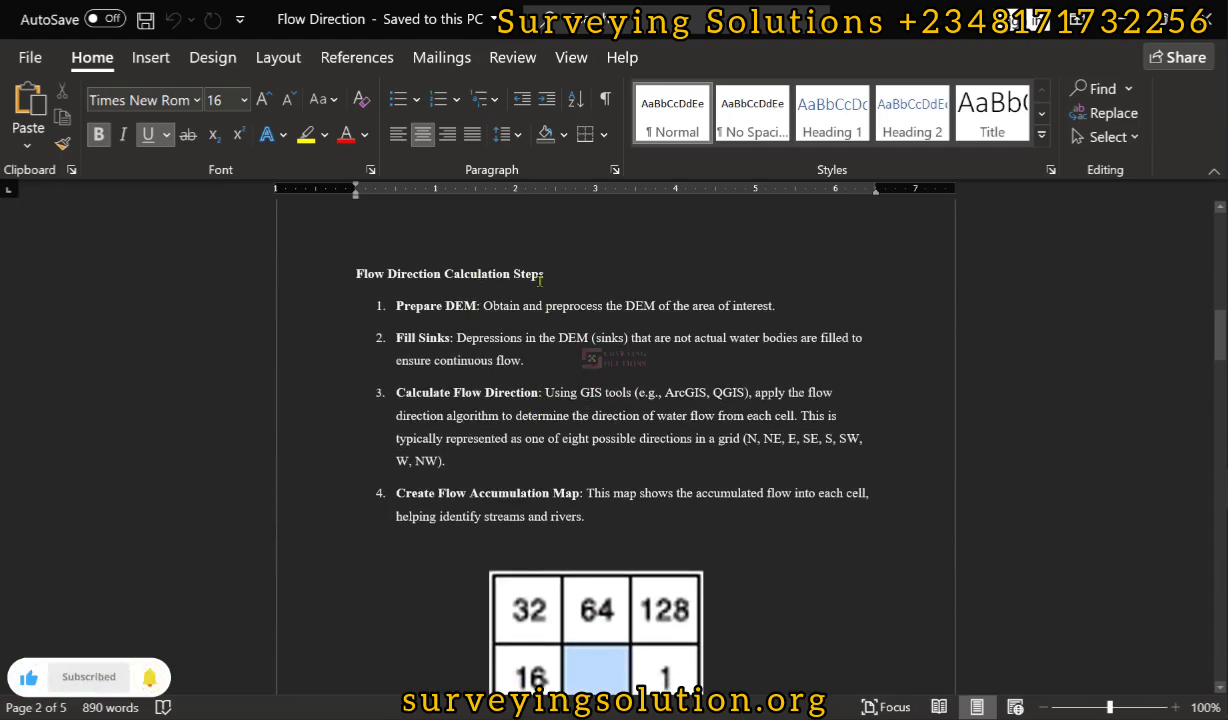
scroll(530, 340, "down", 2)
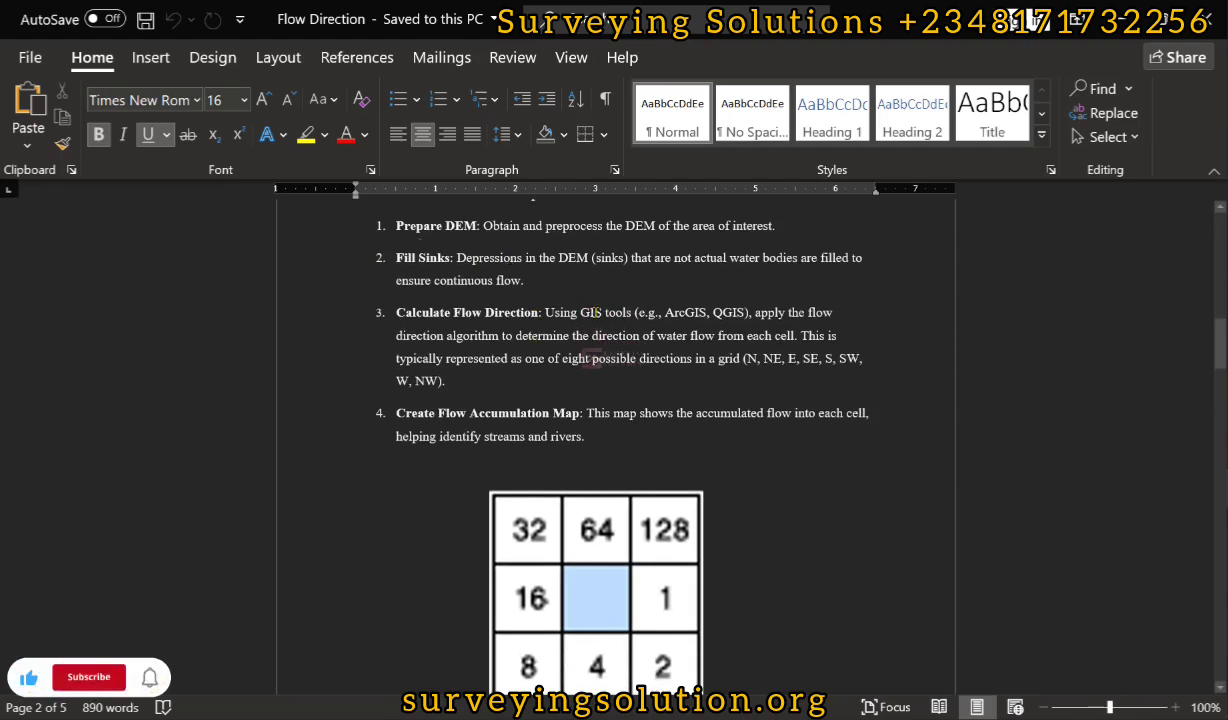
scroll(583, 390, "down", 2)
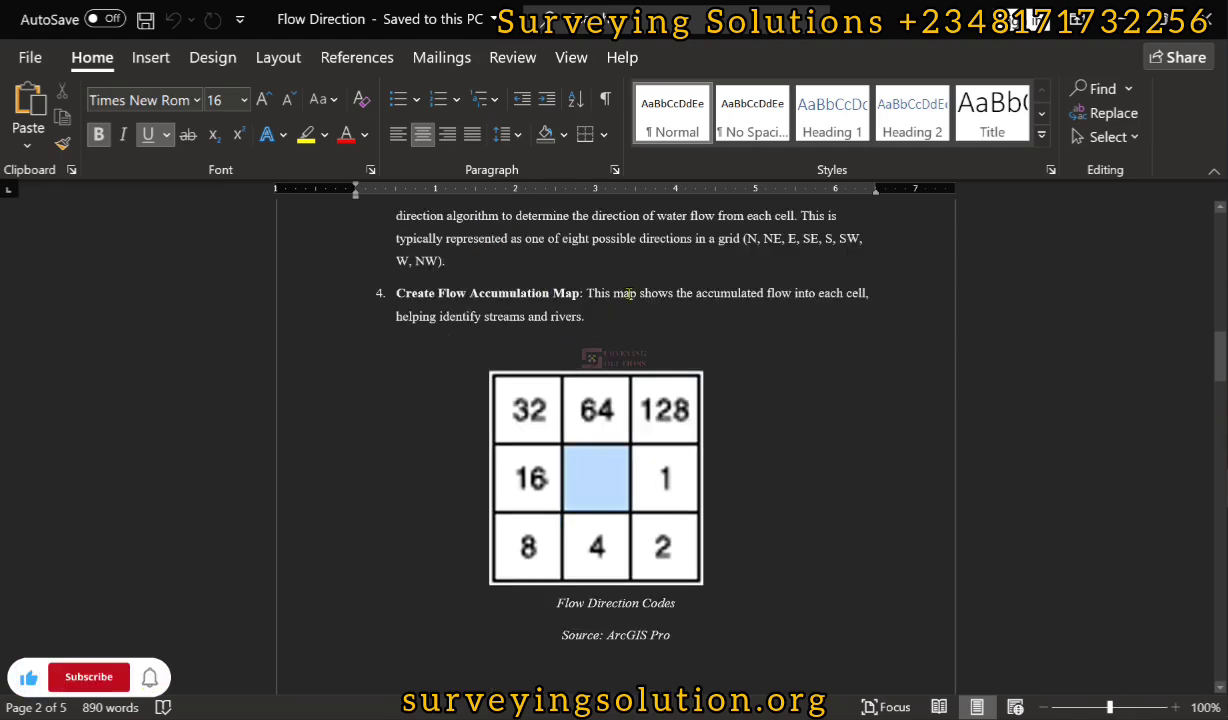
scroll(590, 488, "down", 1)
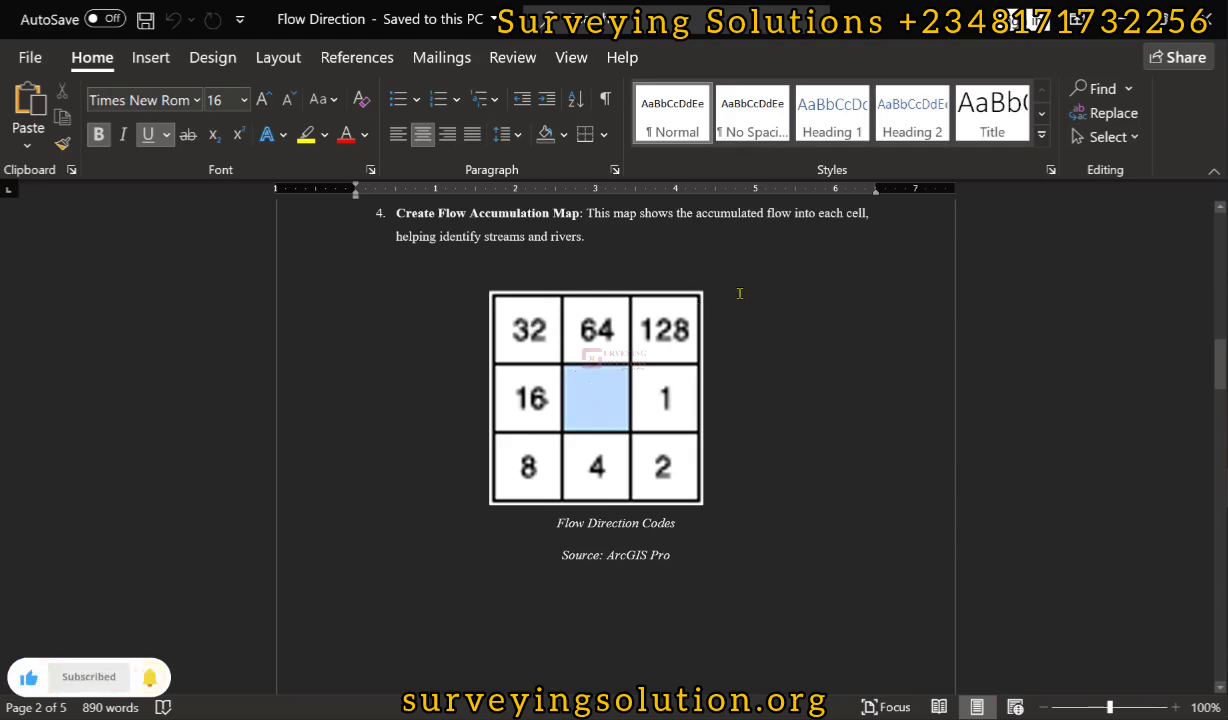
- Scroll the Word document to the powers-of-two flow-direction diagram and the Applications section
scroll(705, 298, "up", 2)
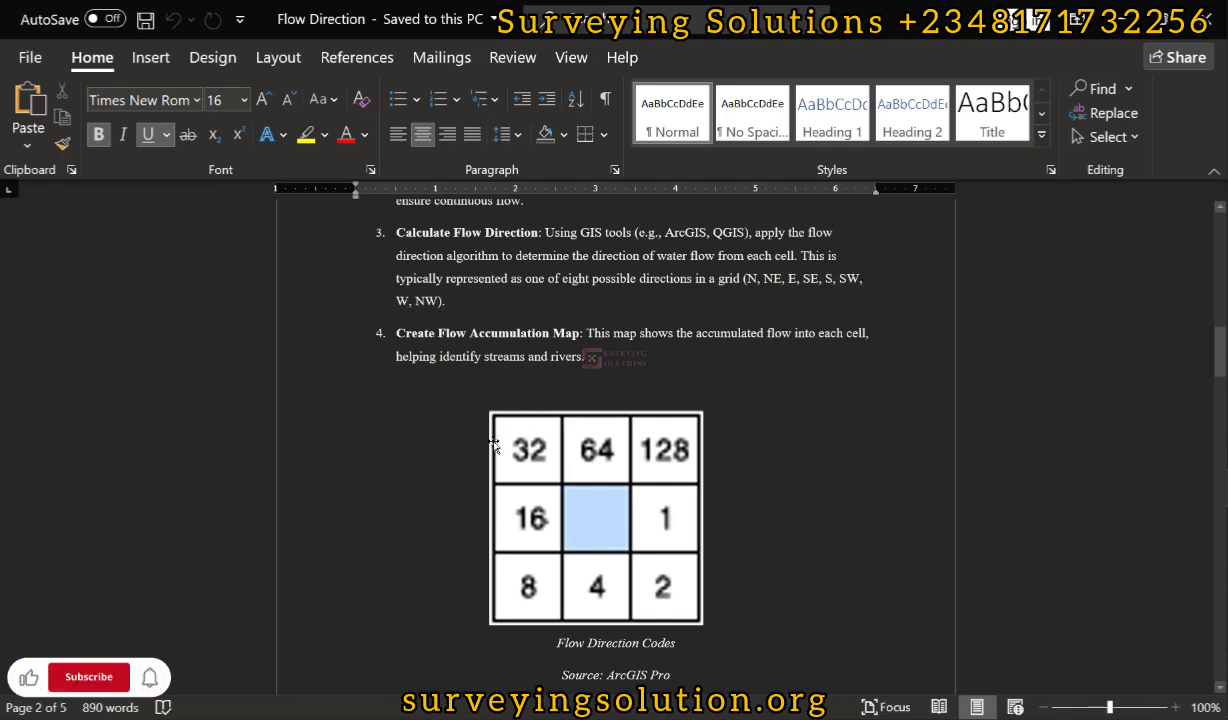
scroll(553, 445, "down", 10)
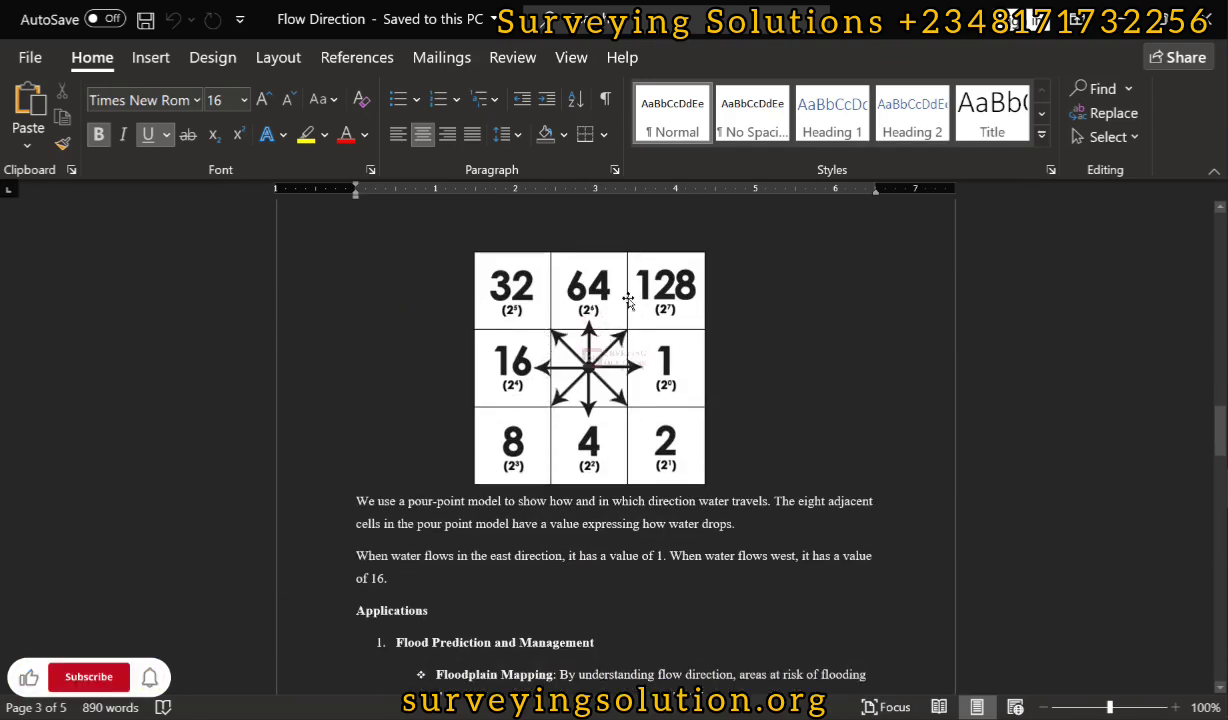
scroll(598, 377, "down", 2)
scroll(598, 377, "down", 1)
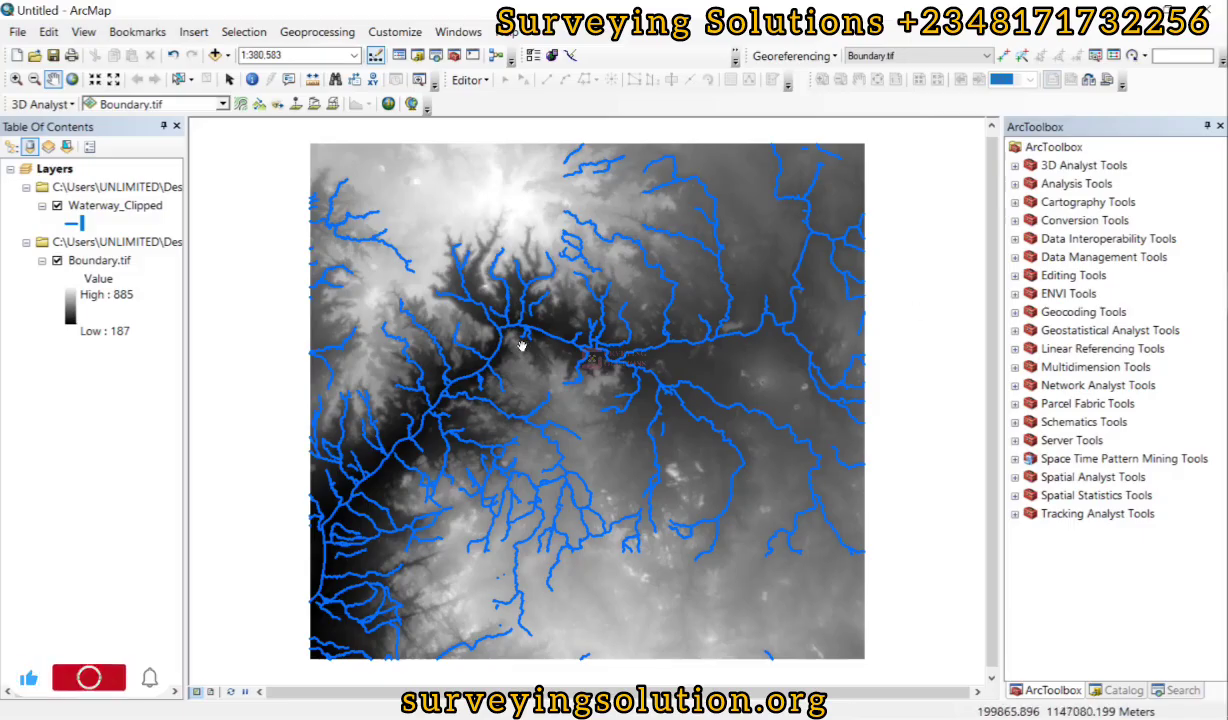
- Give Boundary.tif a multicolour ramp, then invert it so red and blue swap ends
left_click(70, 297)
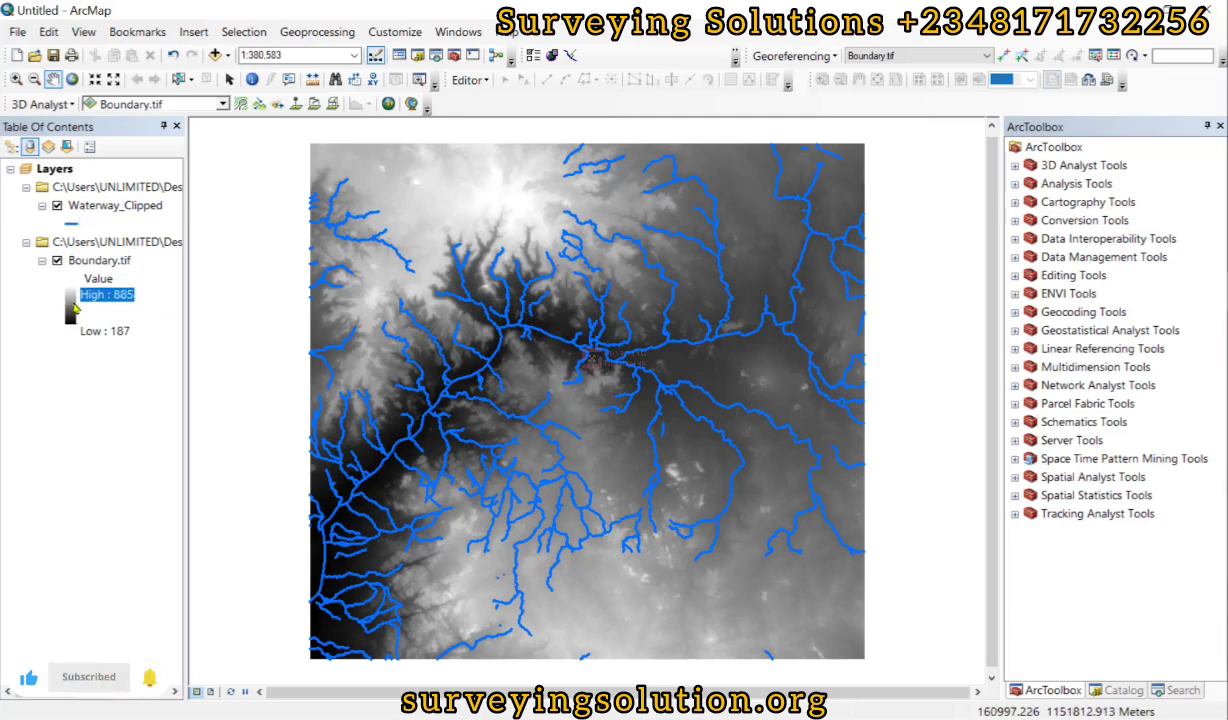
left_click(213, 358)
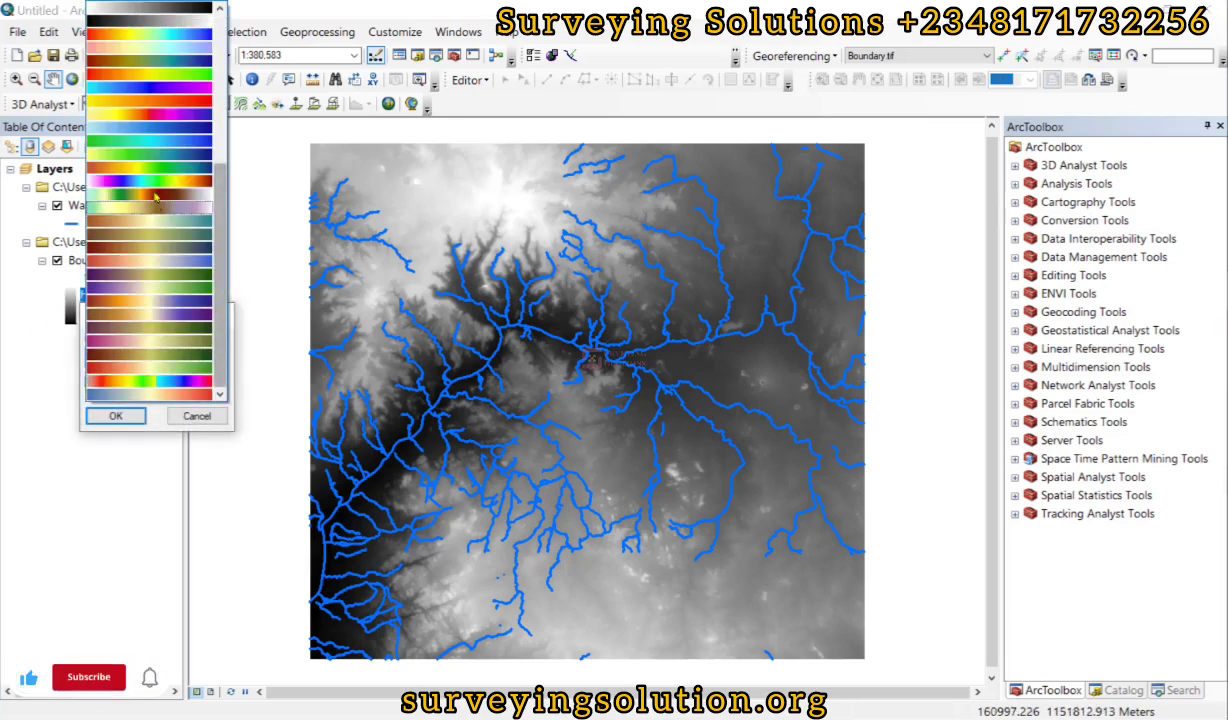
left_click(160, 45)
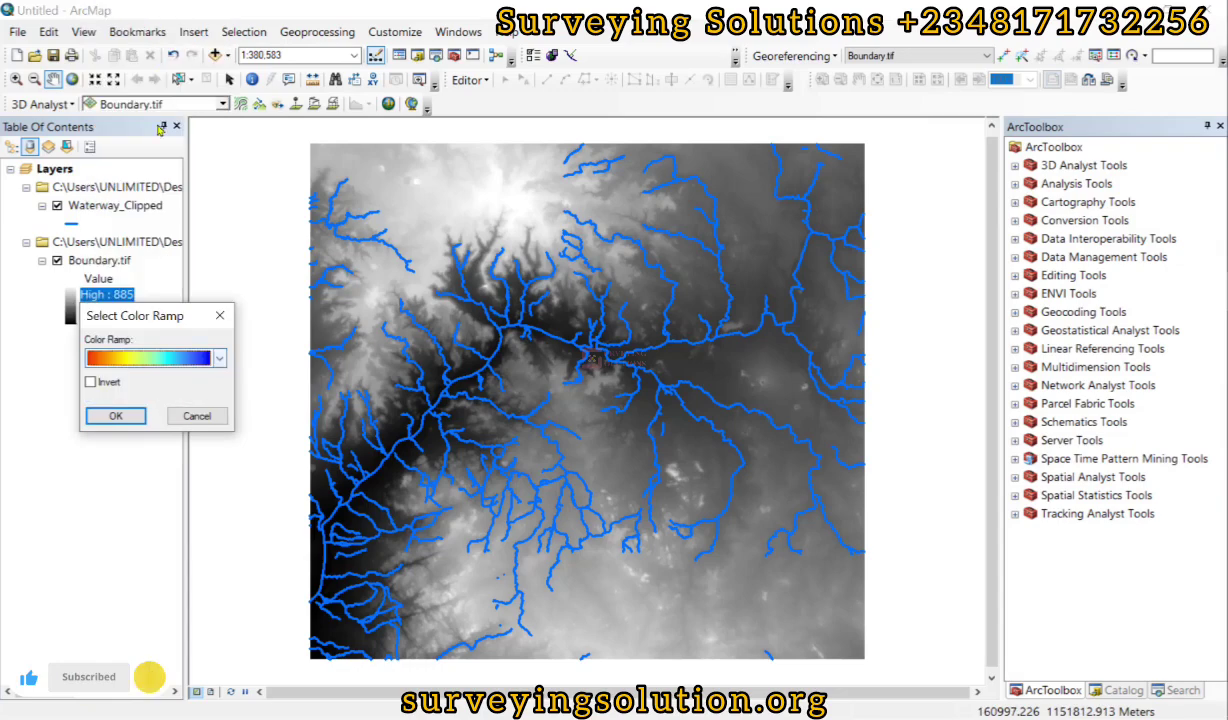
left_click(115, 416)
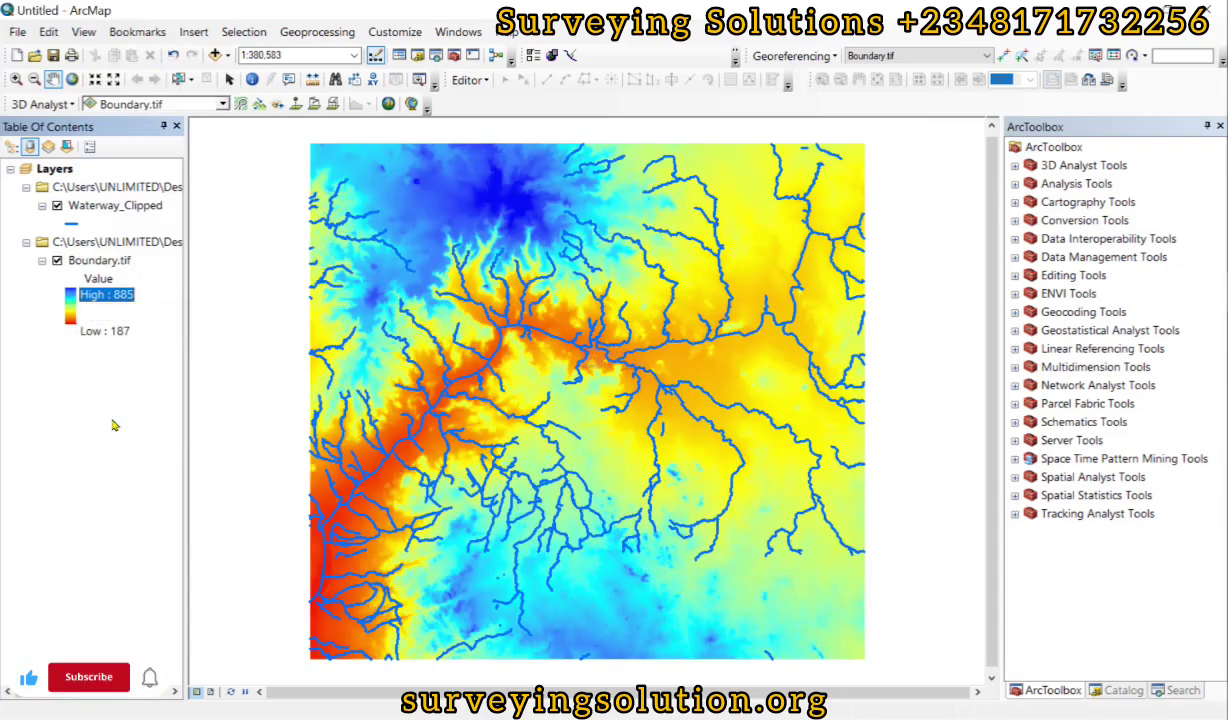
left_click(70, 297)
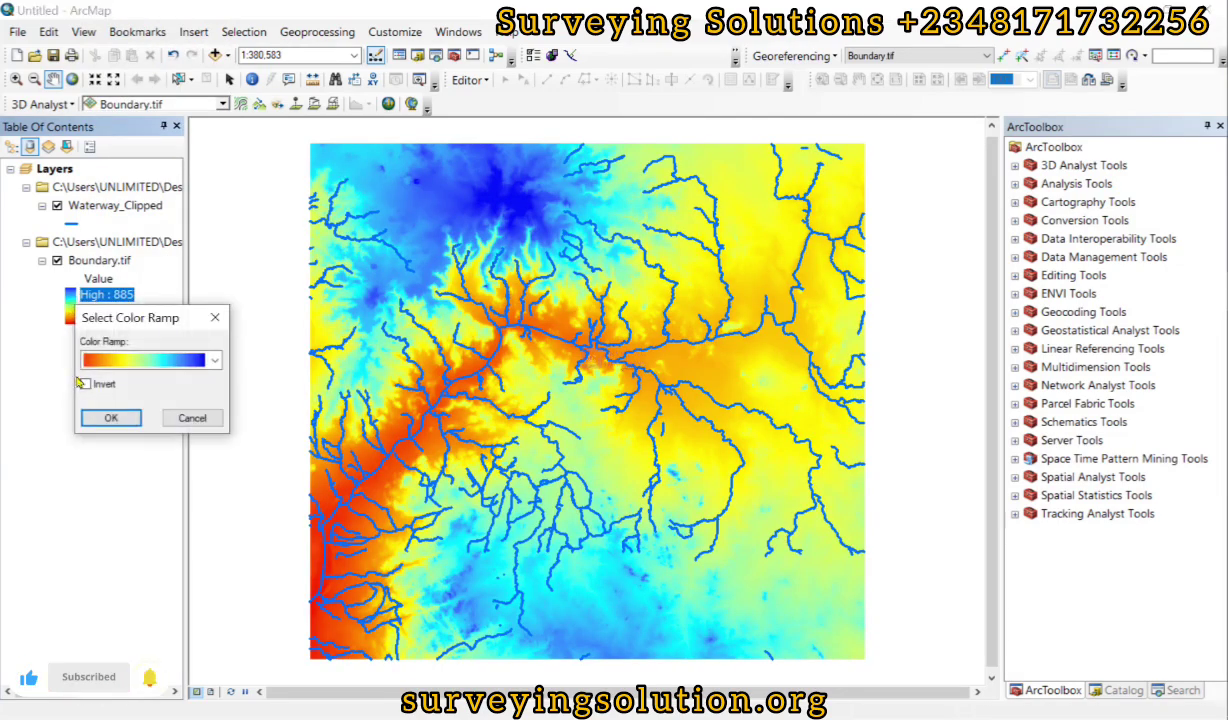
left_click(86, 384)
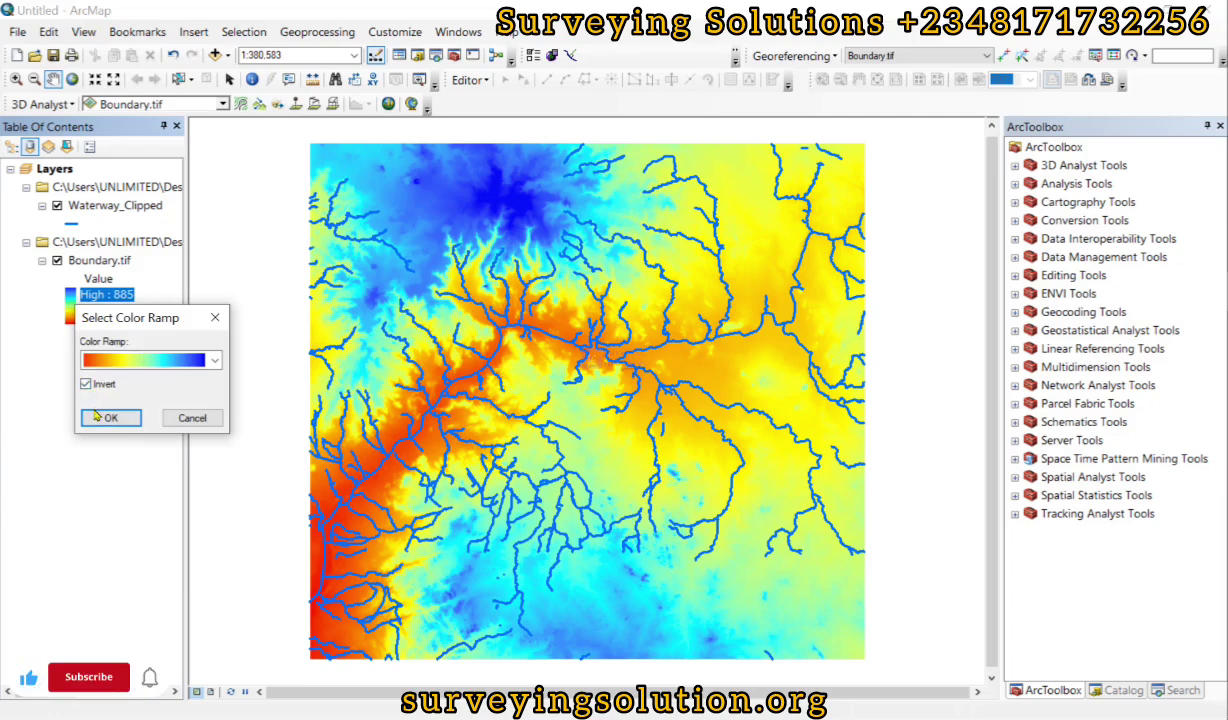
left_click(111, 417)
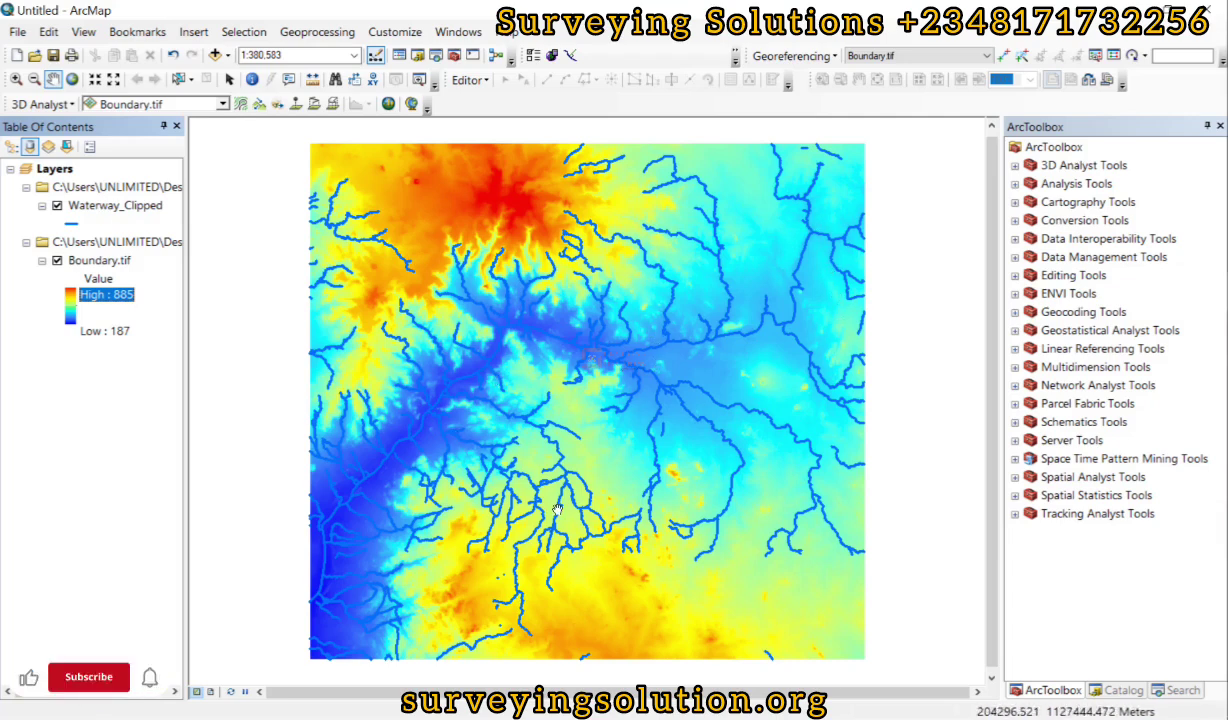
- Run the Hydrology Fill tool on Boundary.tif to create the sink-filled Fill_tif6 raster
left_click(1016, 479)
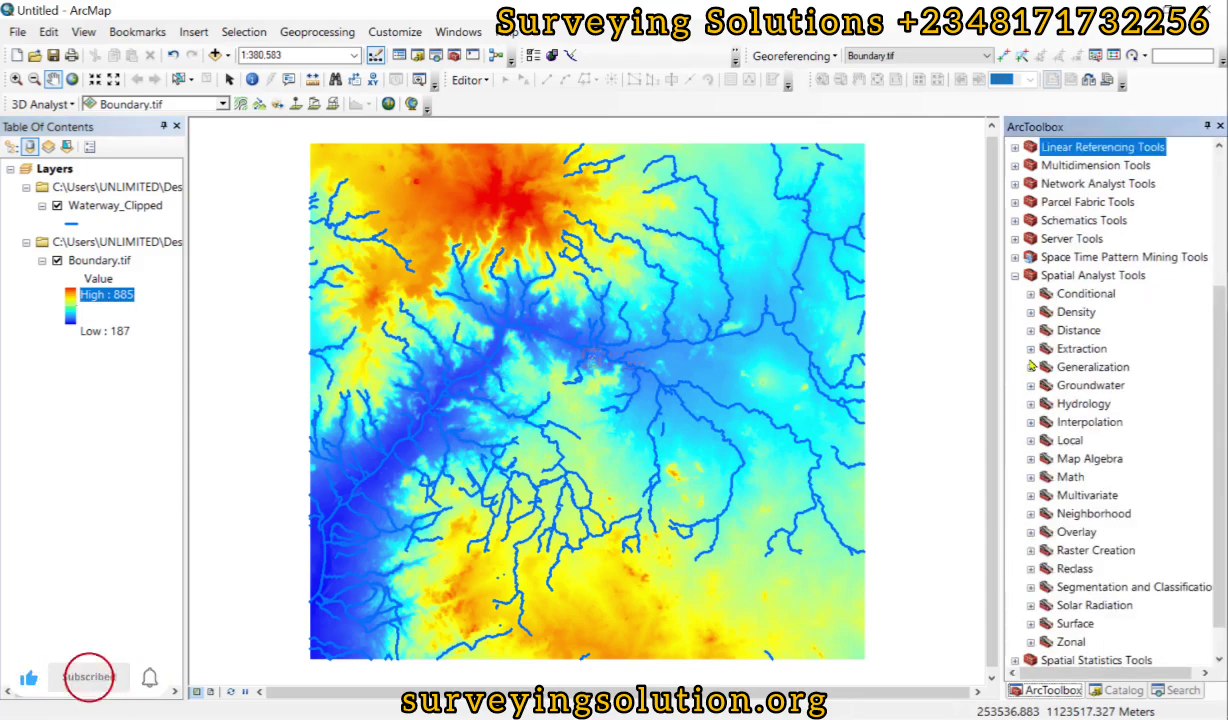
left_click(1031, 404)
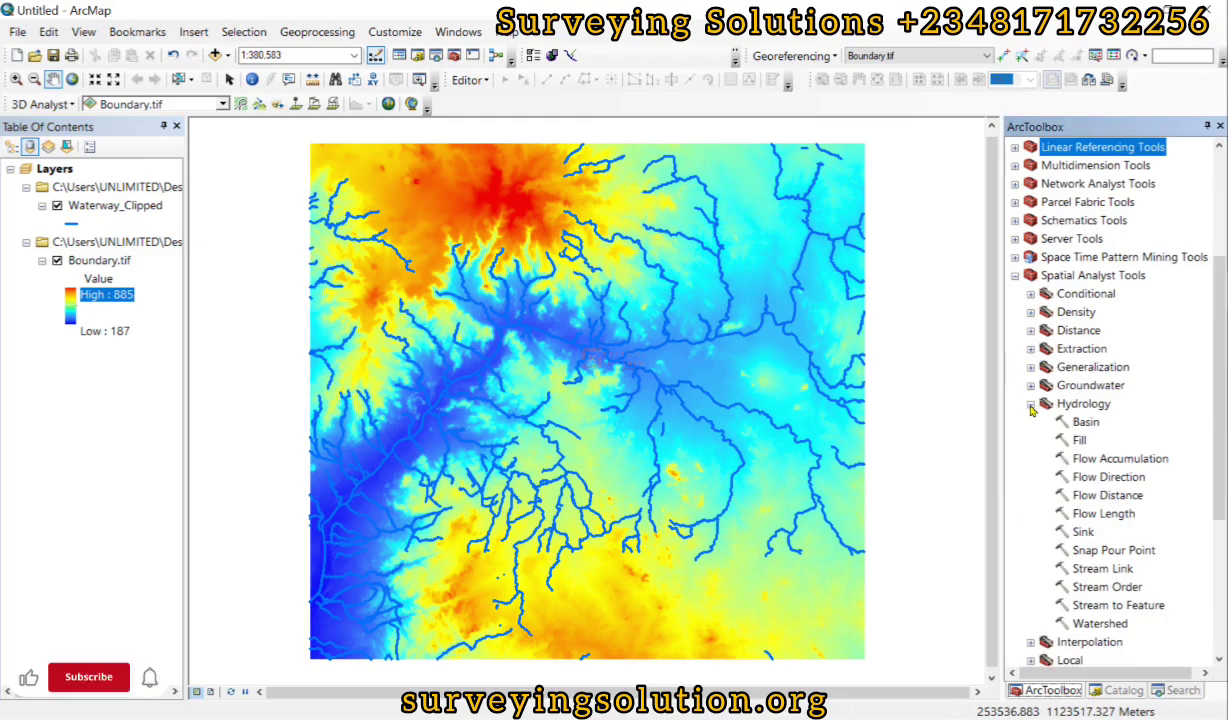
left_click(1080, 441)
double_click(1080, 441)
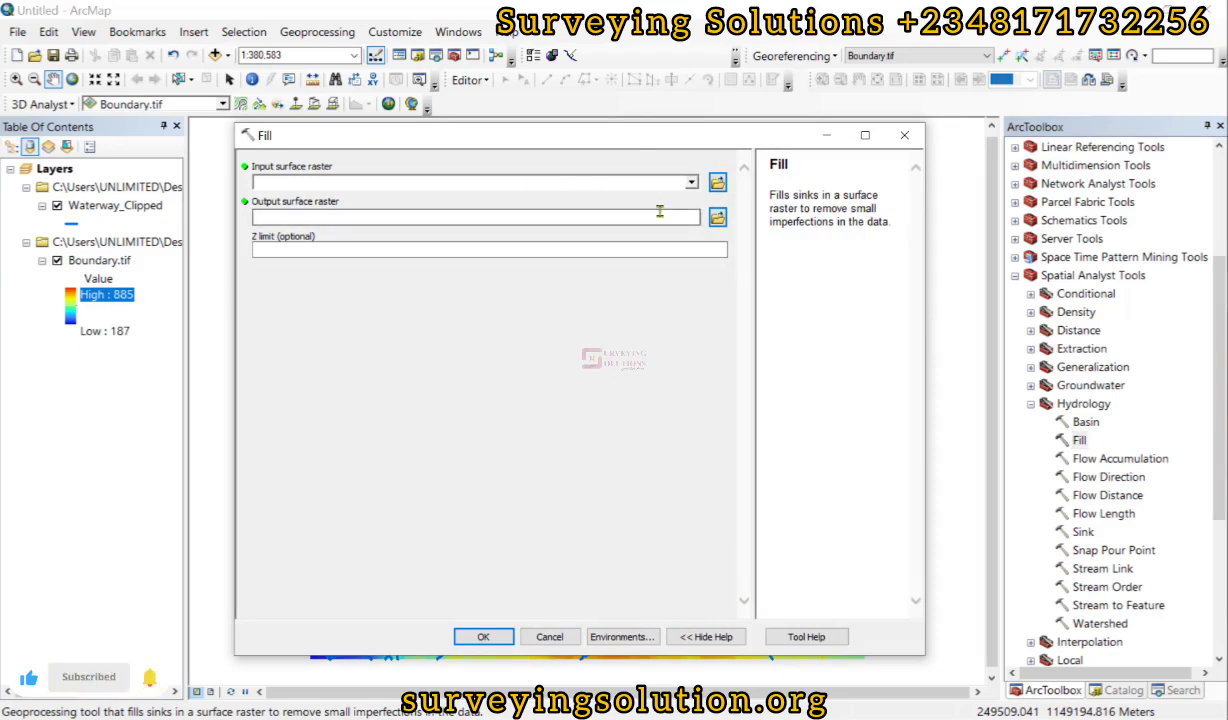
left_click(691, 183)
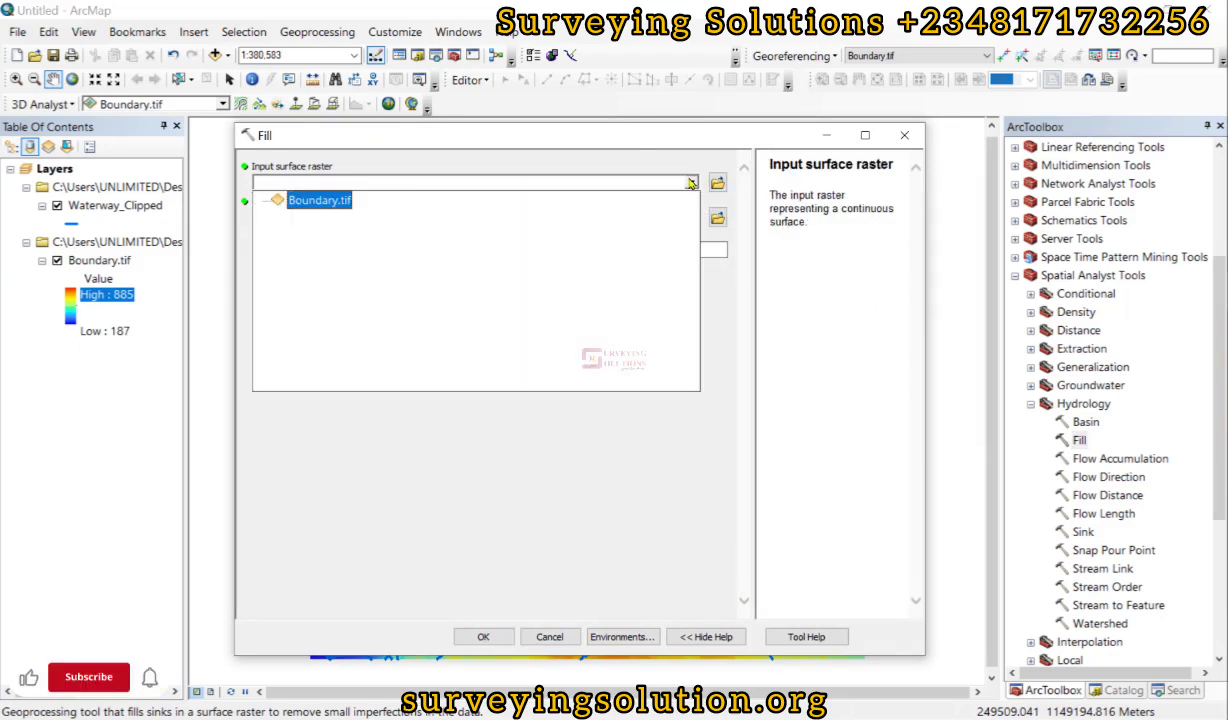
left_click(318, 200)
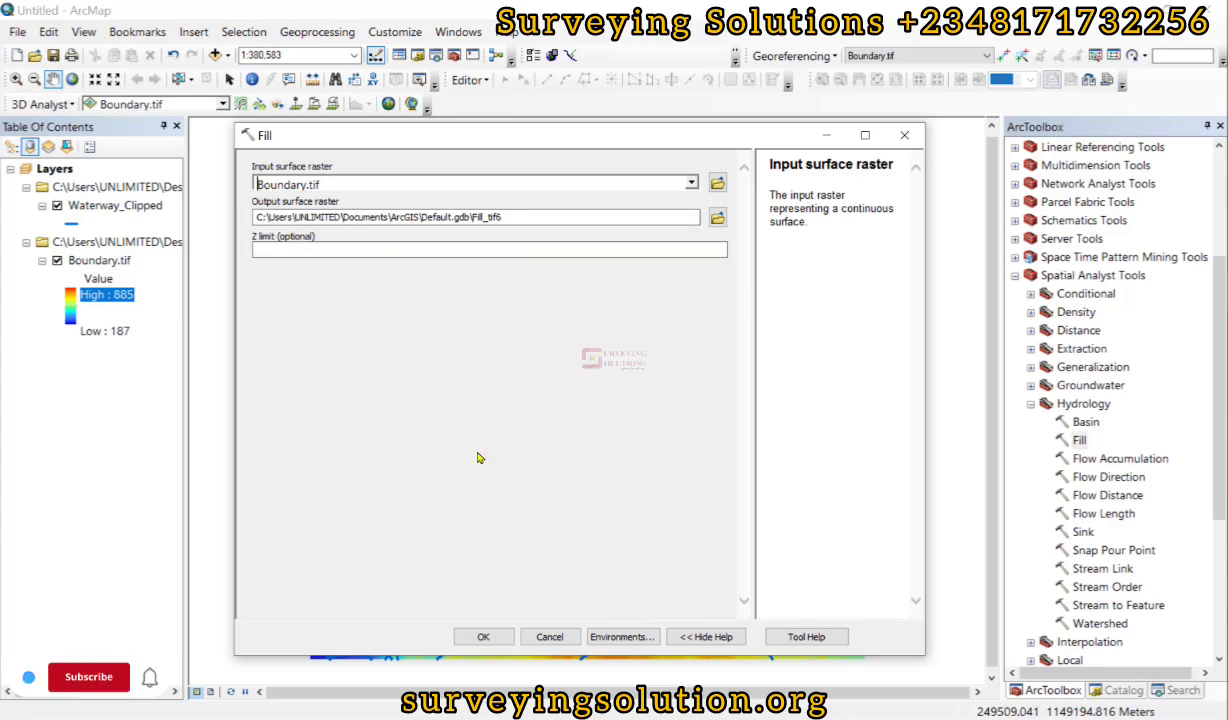
left_click(483, 637)
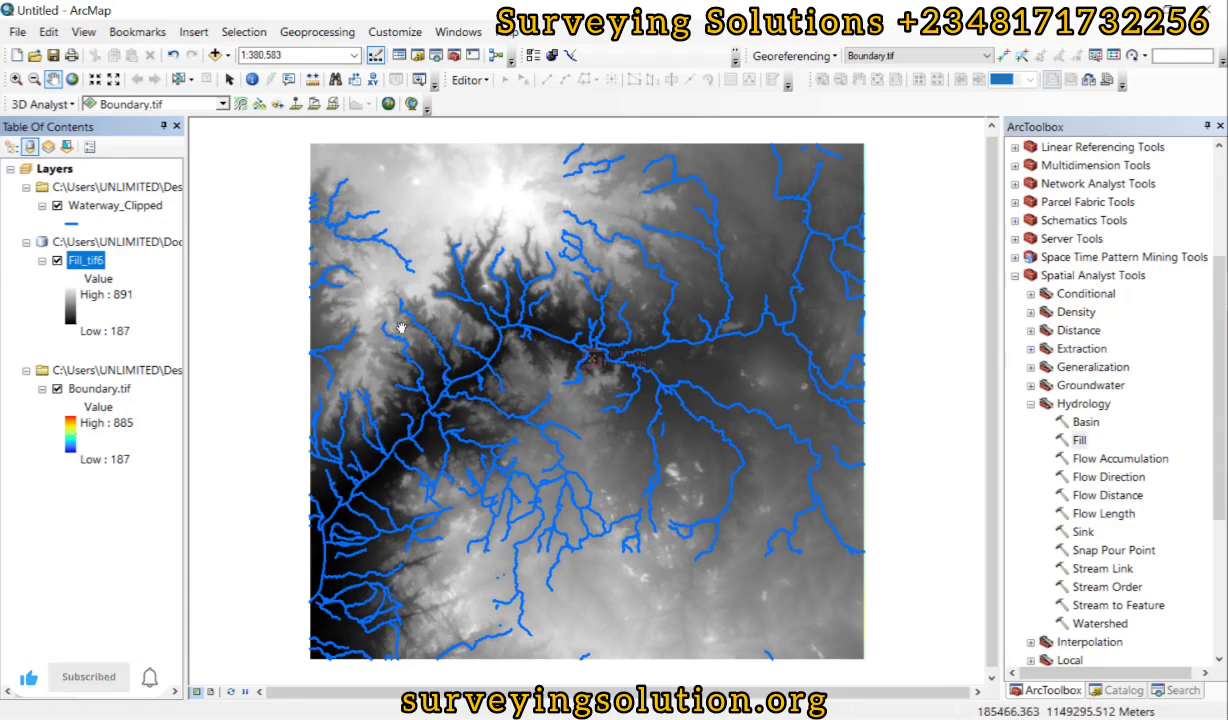
- Collapse Boundary.tif and give Fill_tif6 an inverted rainbow ramp, red at 891, blue at 187
left_click(26, 371)
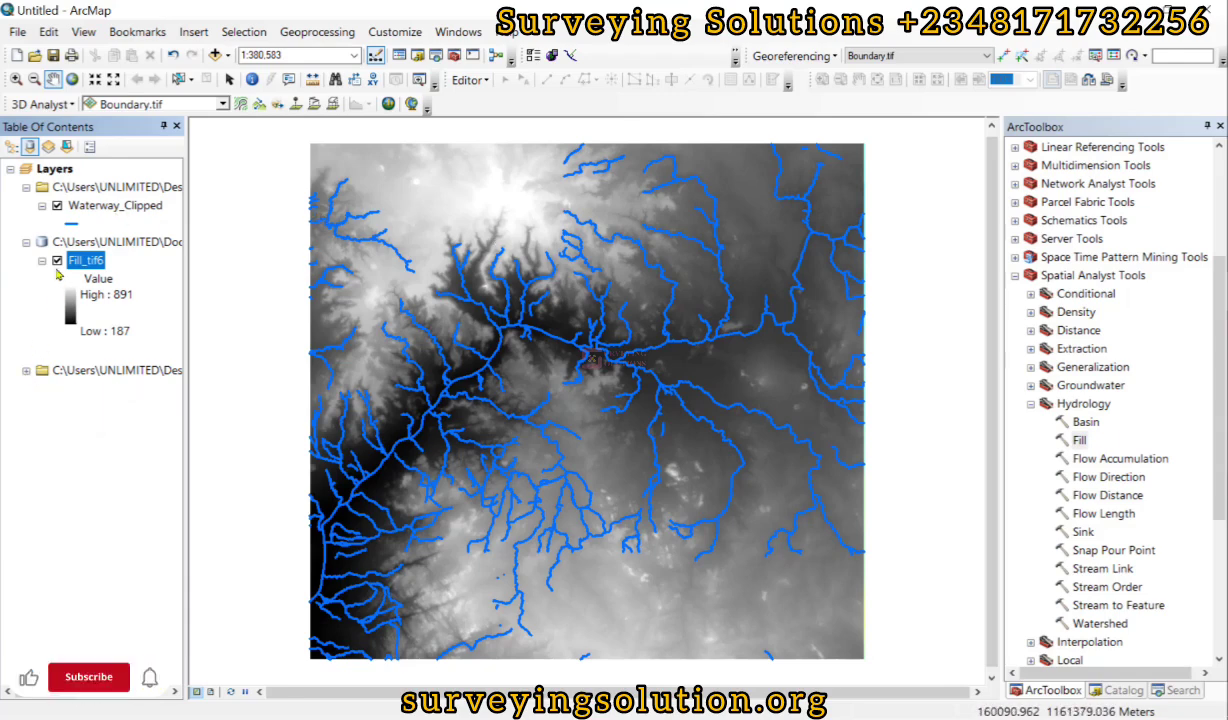
left_click(100, 294)
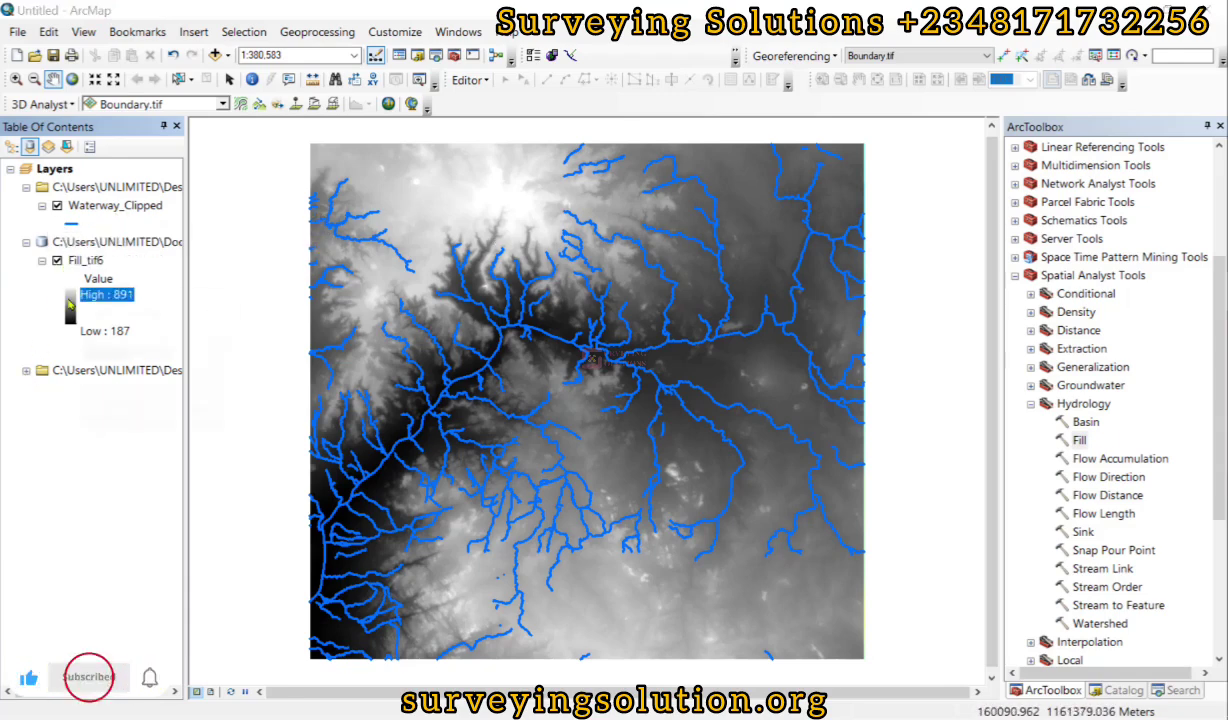
left_click(100, 294)
left_click(152, 355)
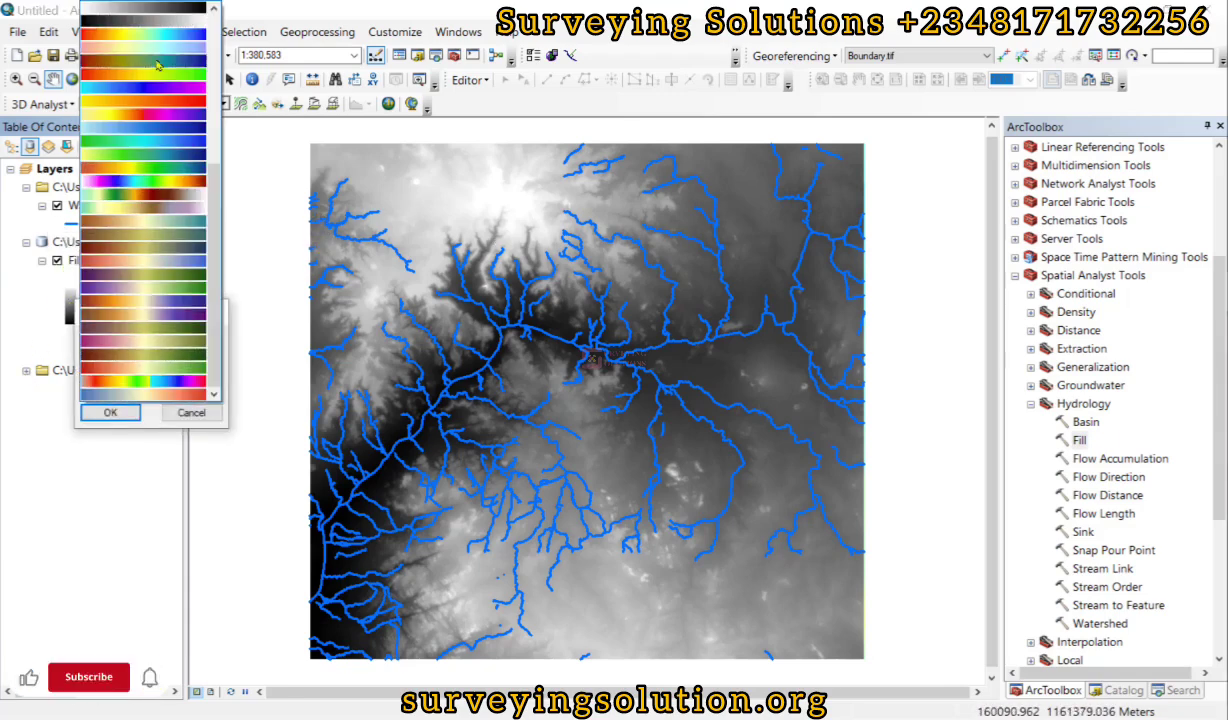
left_click(158, 42)
left_click(86, 378)
left_click(110, 411)
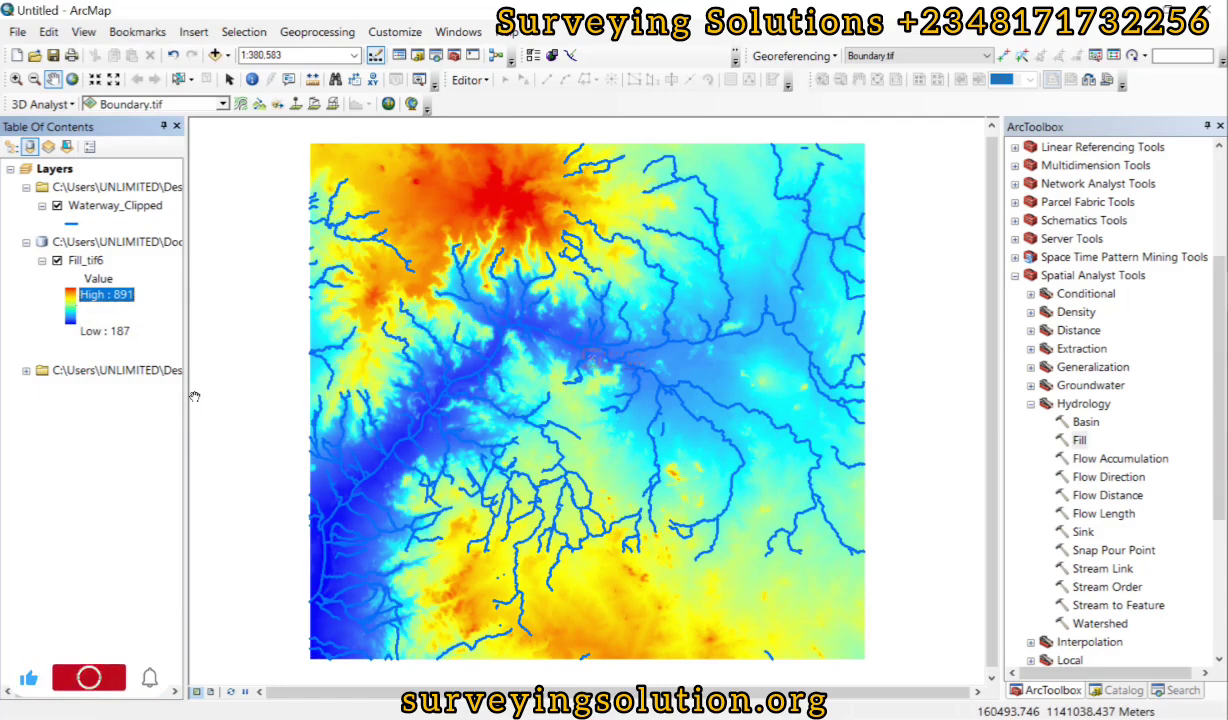
- Run Flow Direction on Fill_tif6 to produce the FlowDir_Fill5 raster coded 1 to 128
double_click(1115, 478)
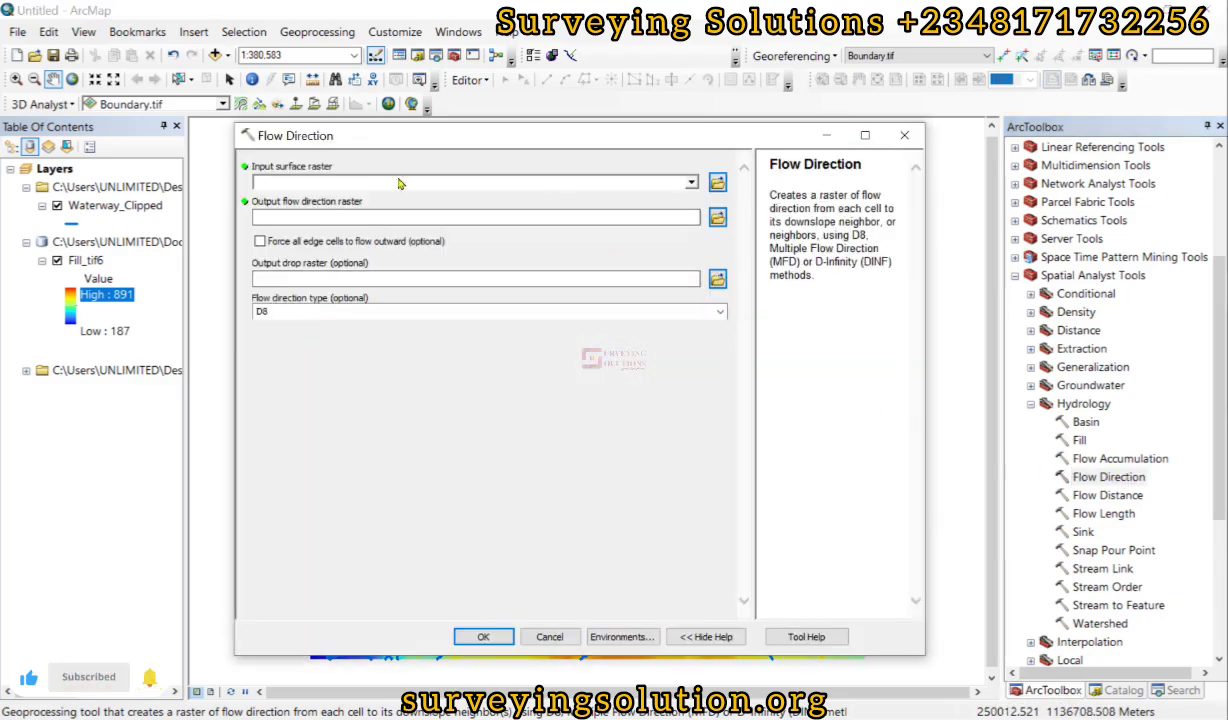
left_click(691, 183)
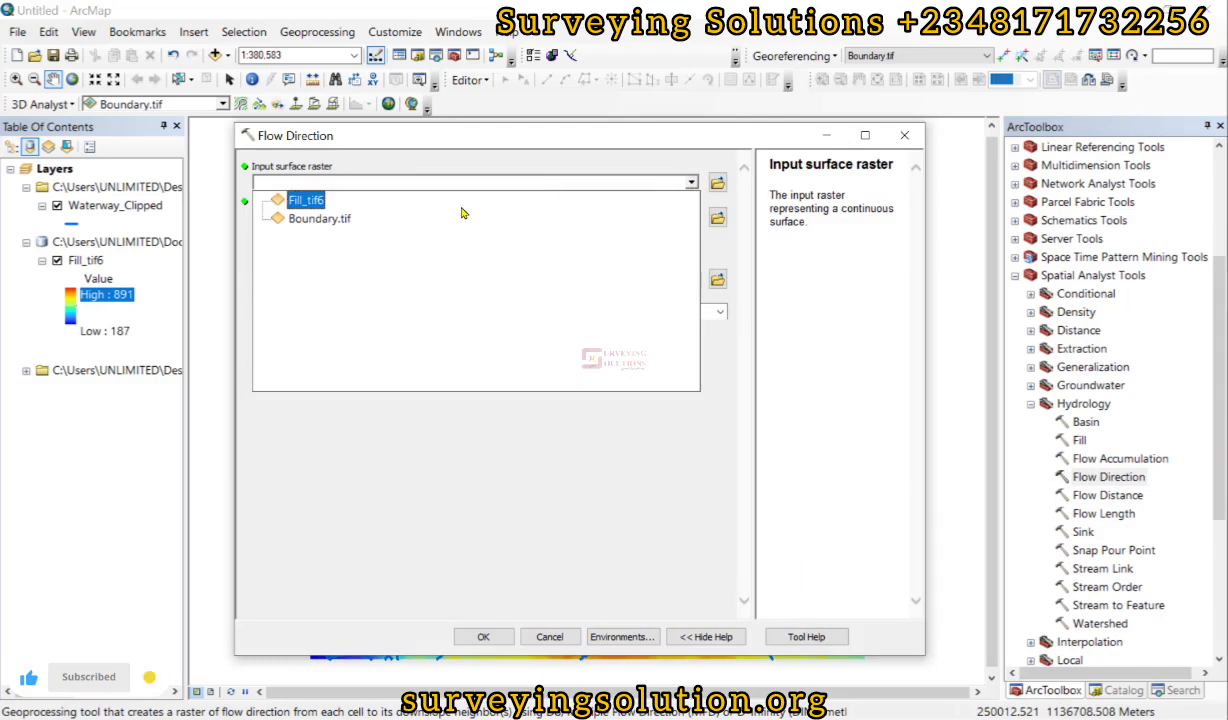
left_click(318, 202)
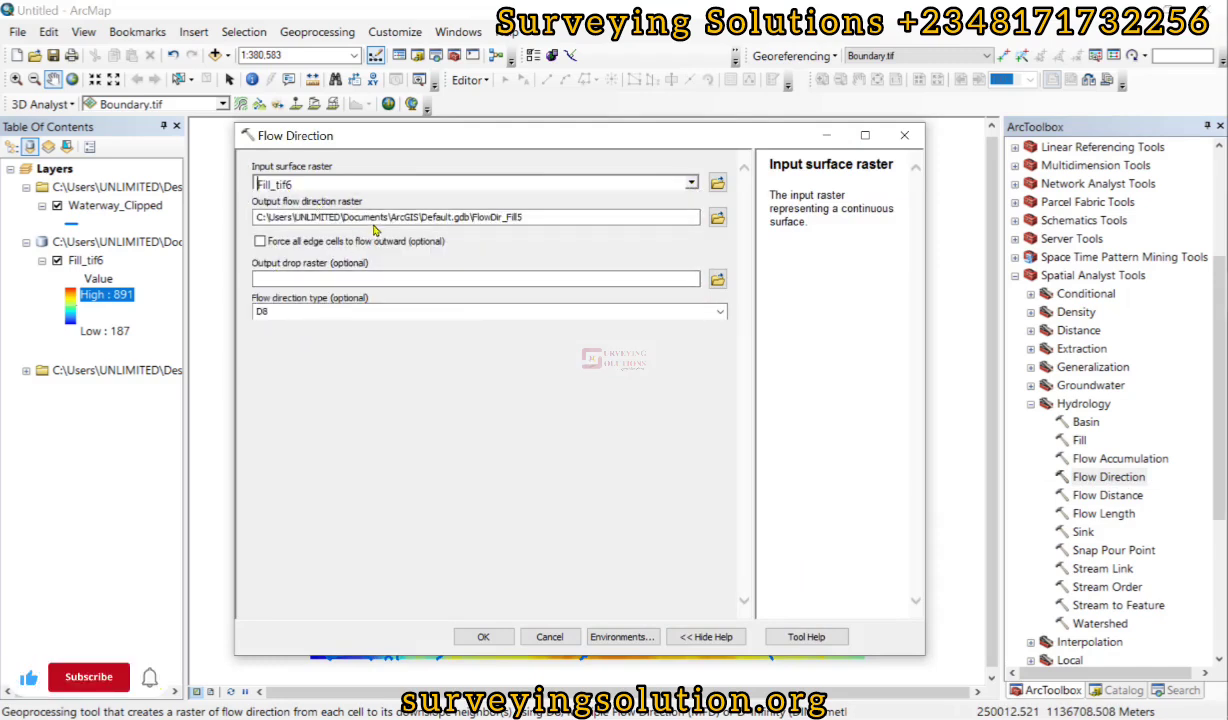
left_click(483, 638)
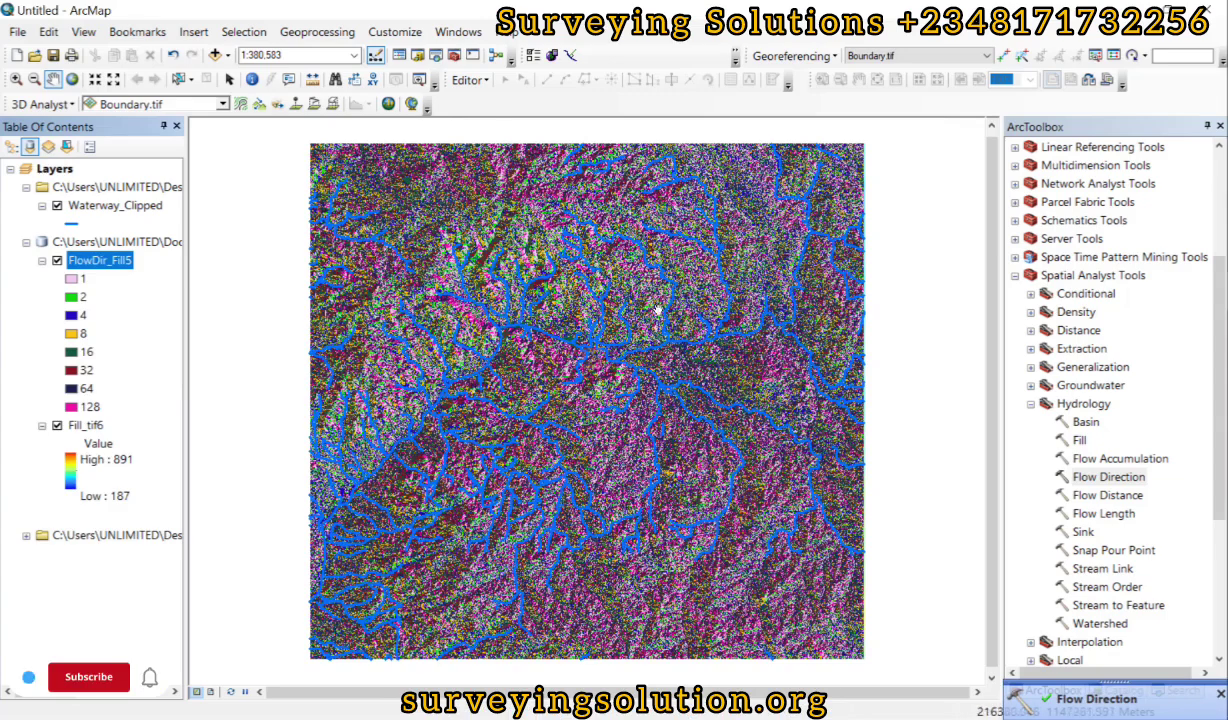
double_click(1098, 478)
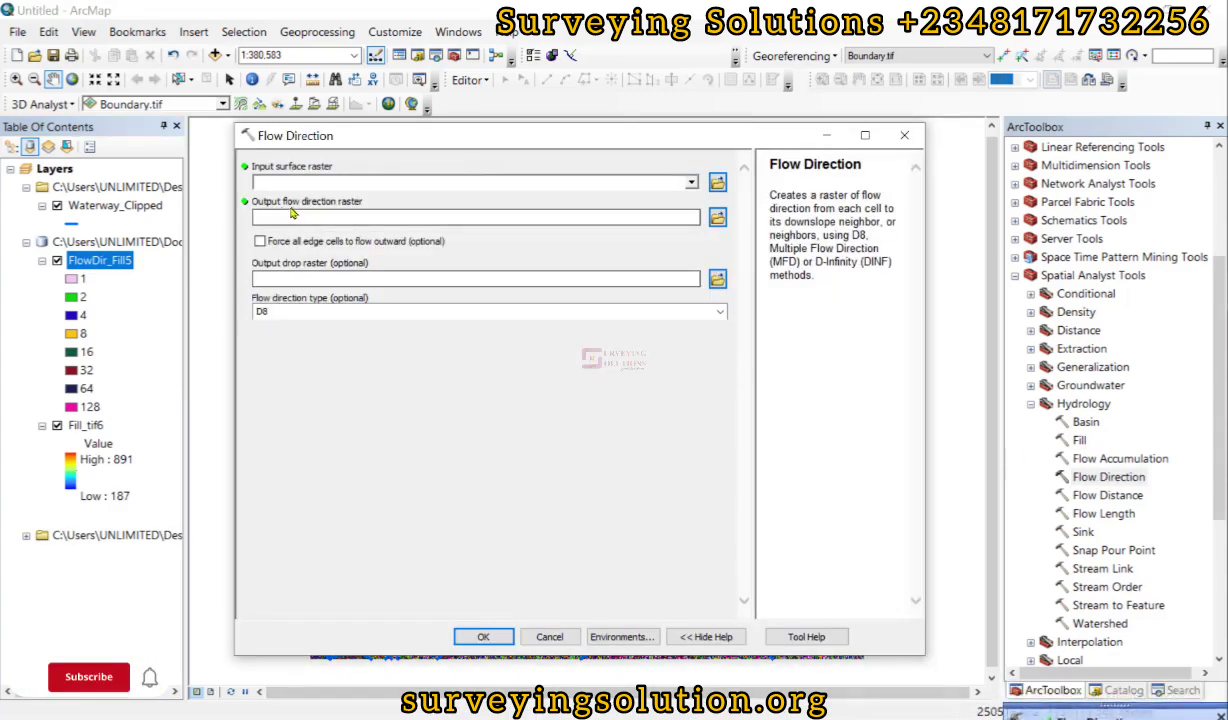
left_click(295, 217)
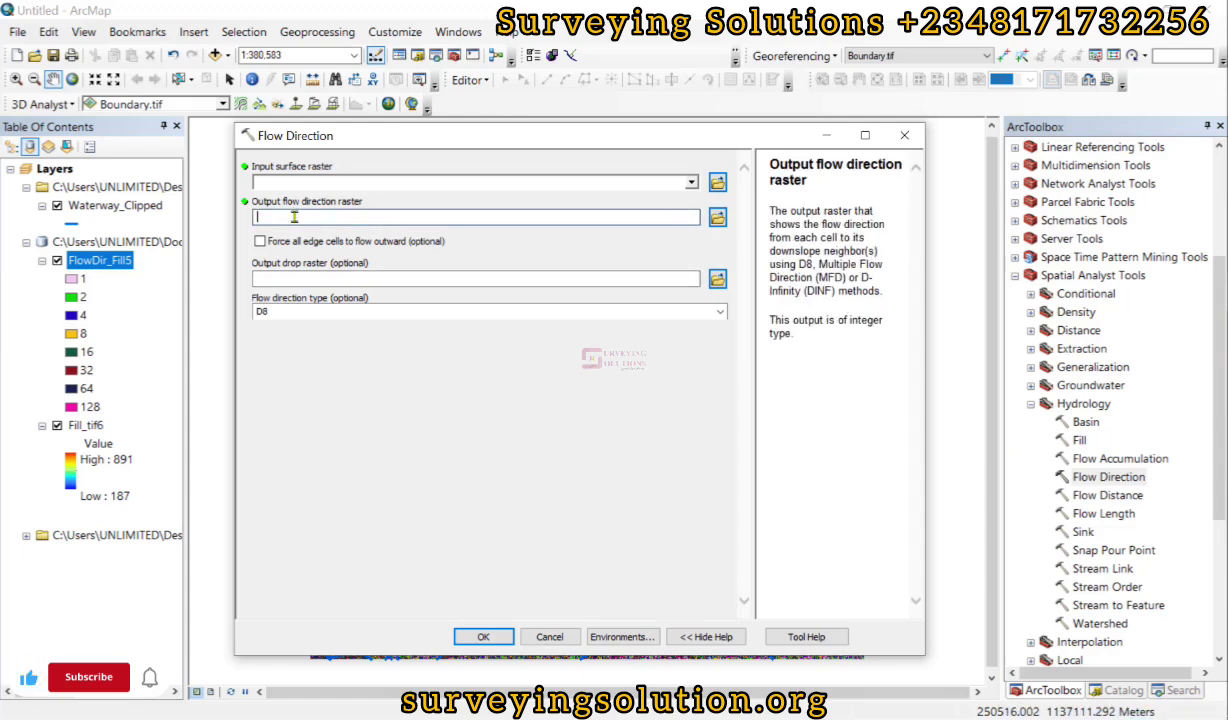
left_click(305, 279)
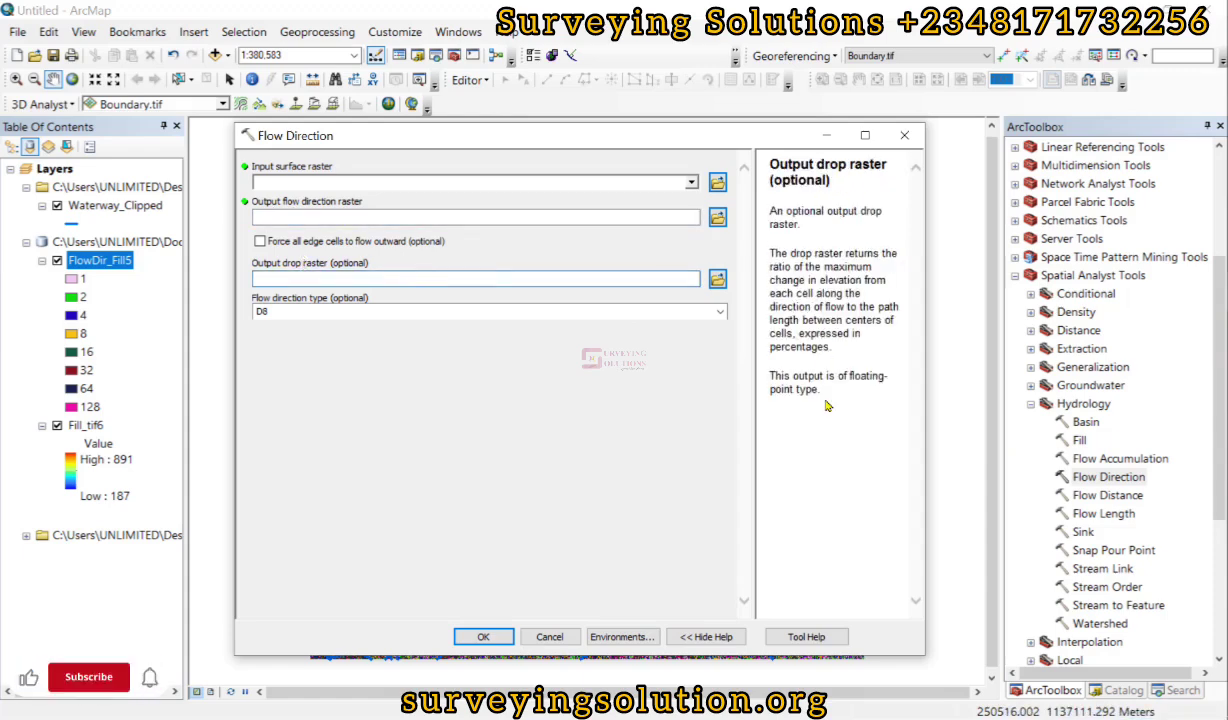
left_click(904, 135)
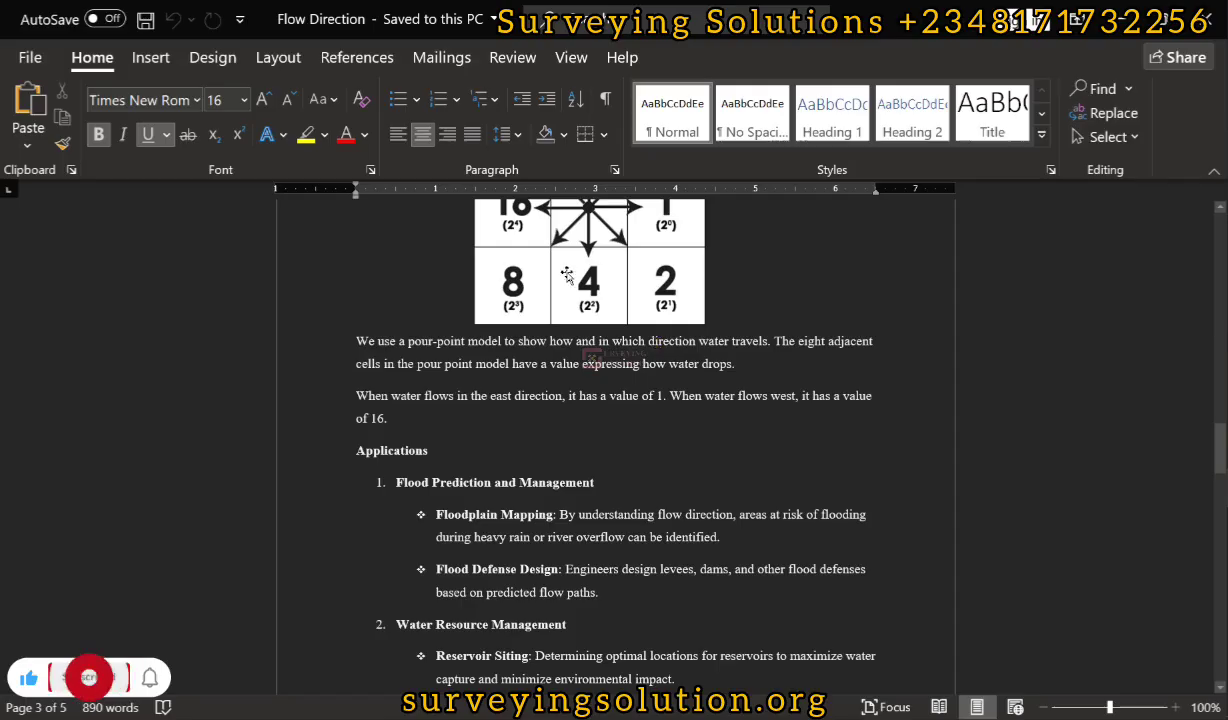
scroll(647, 290, "up", 2)
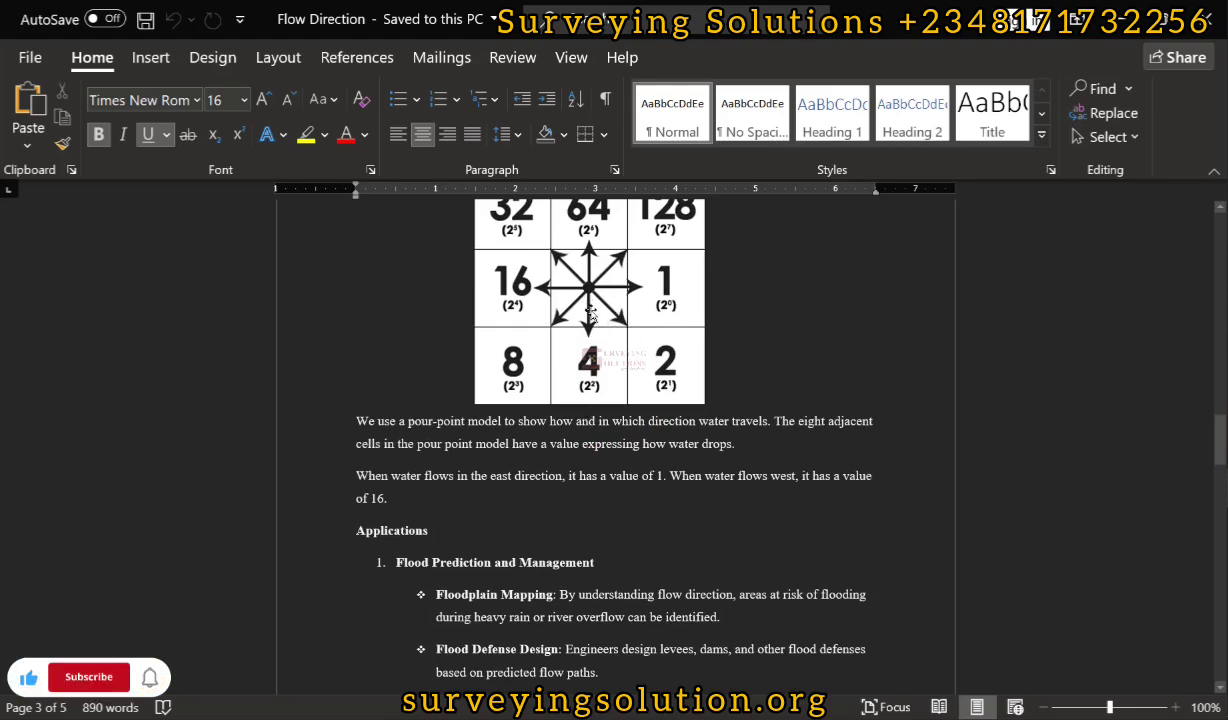
- Scroll up to show the full 1–128 direction-code grid around the centre cell
scroll(582, 294, "up", 2)
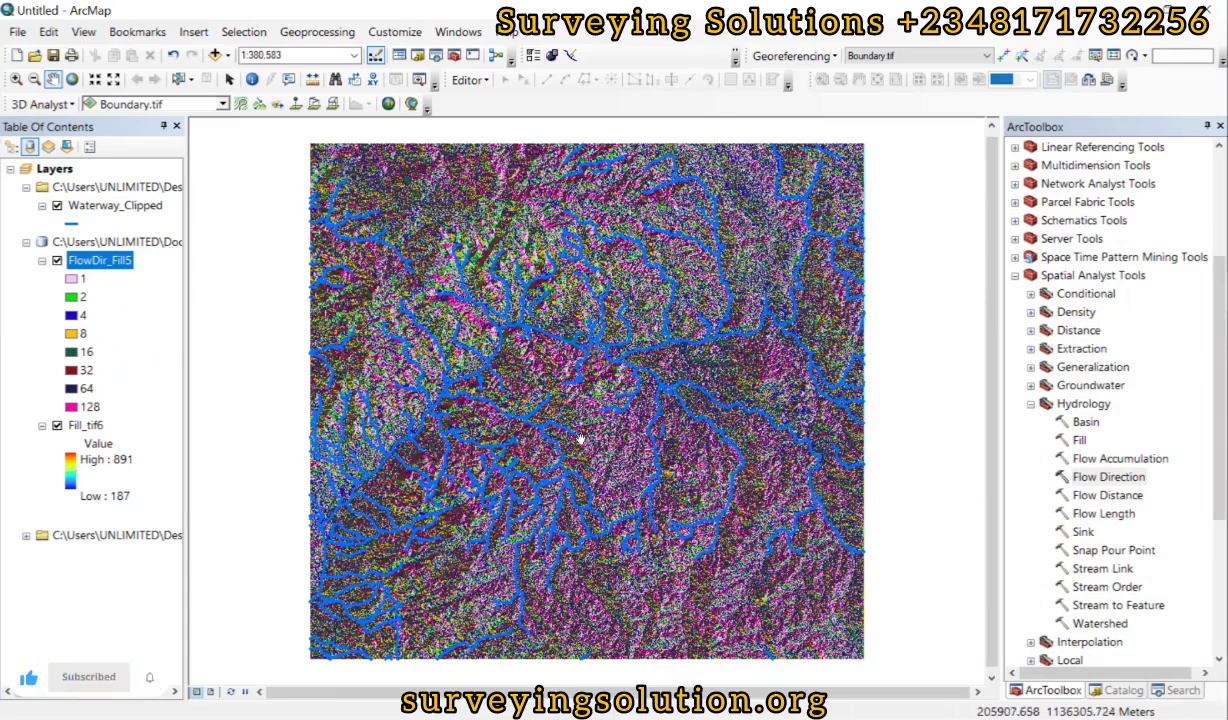
- Open the Hydrology Flow Accumulation tool in ArcToolbox
double_click(1120, 458)
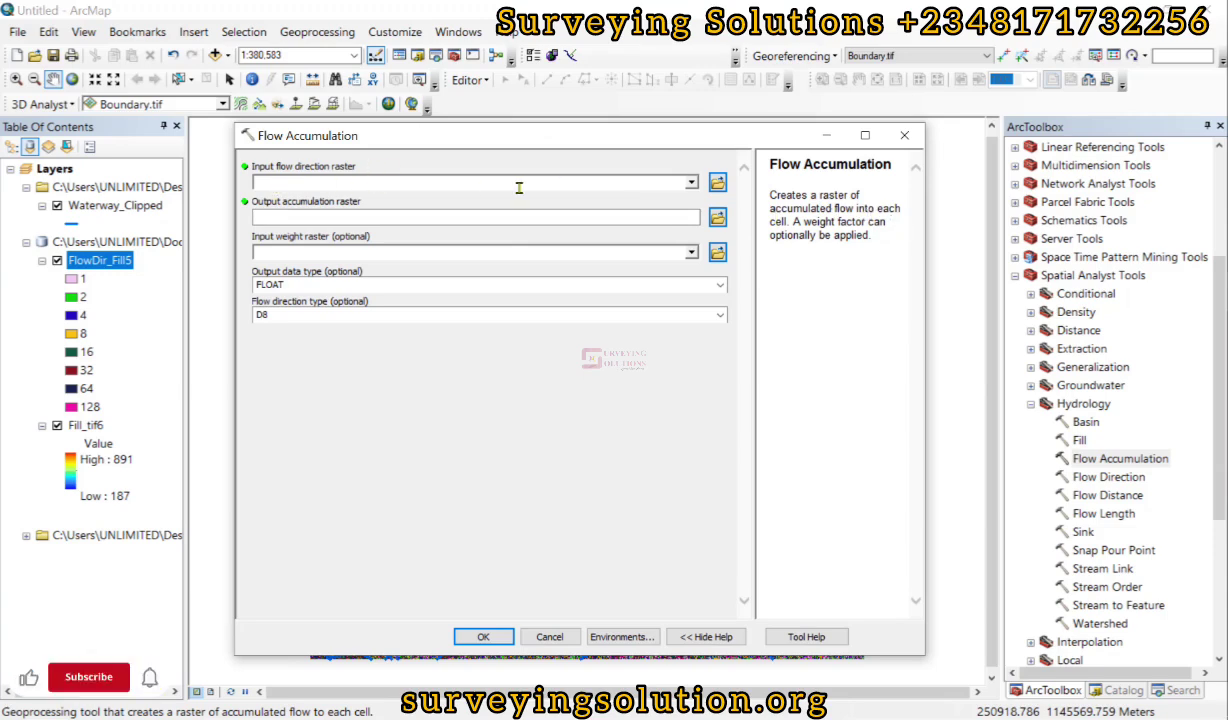
- Run Flow Accumulation on FlowDir_Fill5, writing FlowAcc_Flow5 with FLOAT output and D8 flow type
left_click(691, 183)
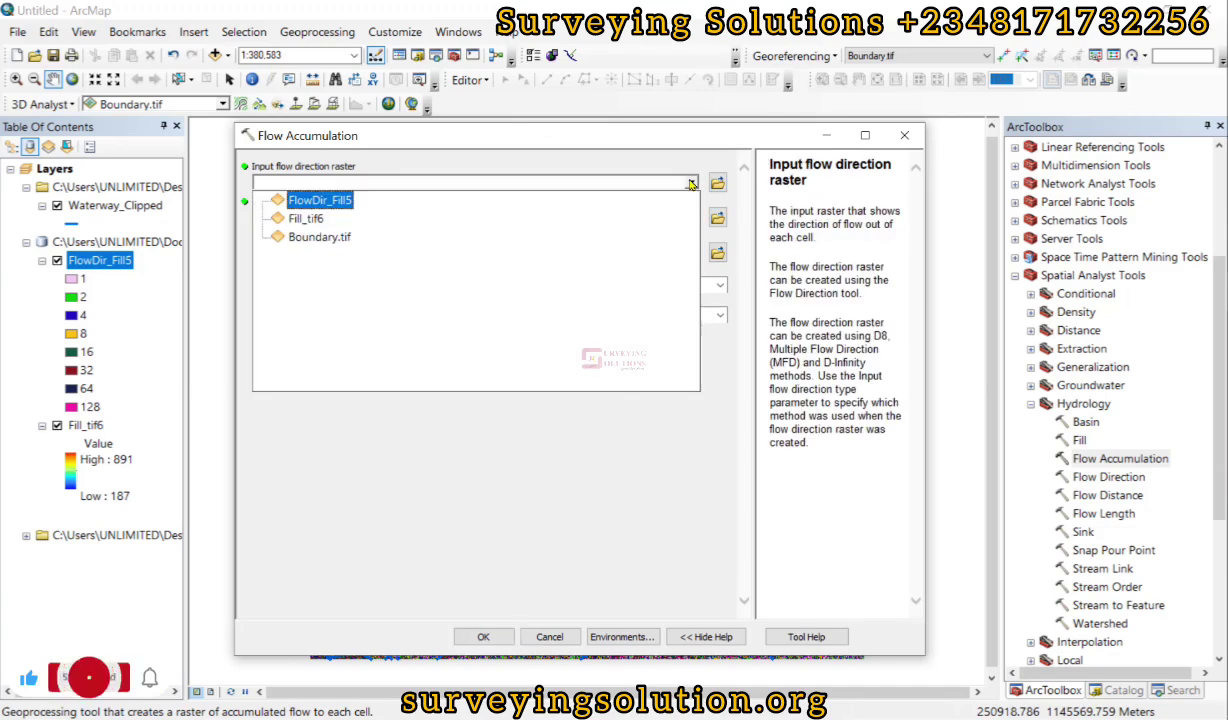
left_click(316, 201)
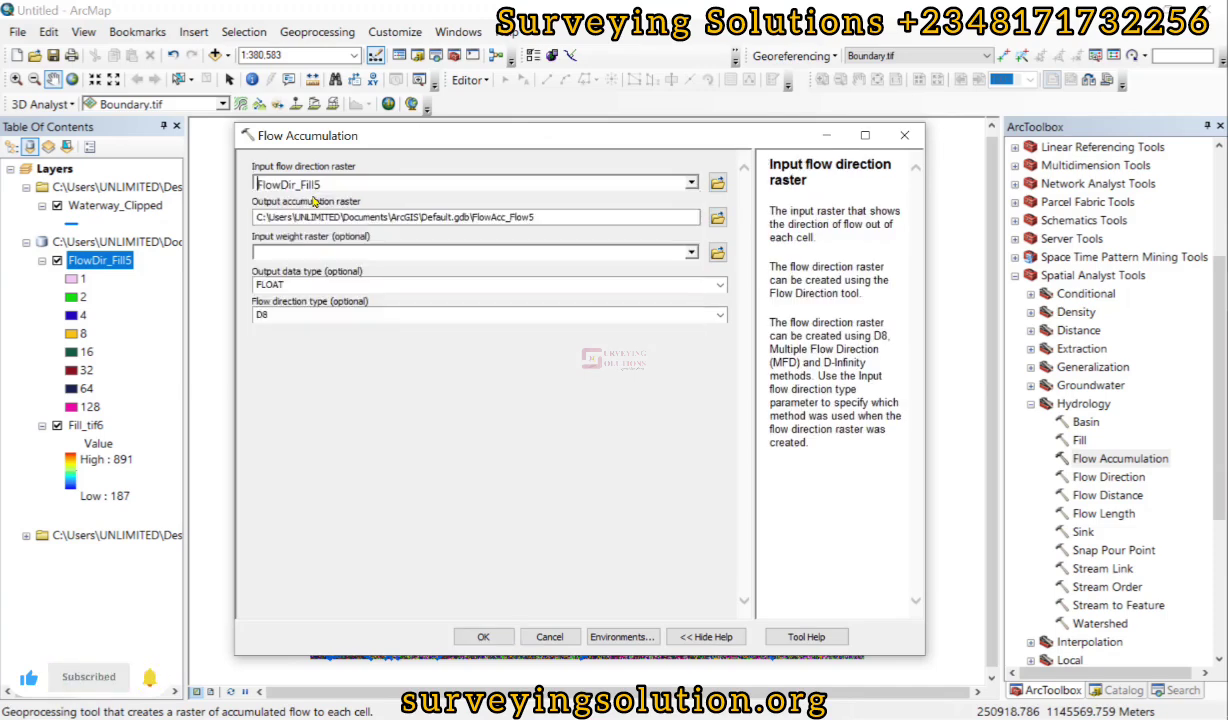
left_click(354, 253)
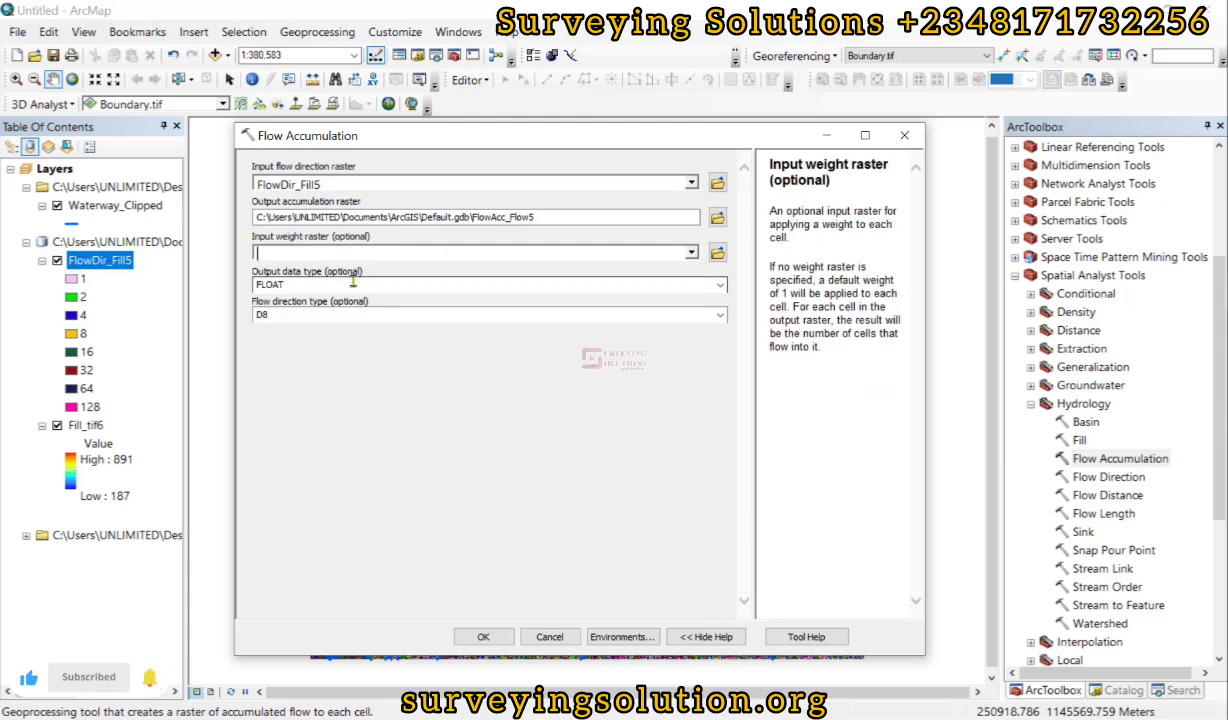
left_click(351, 287)
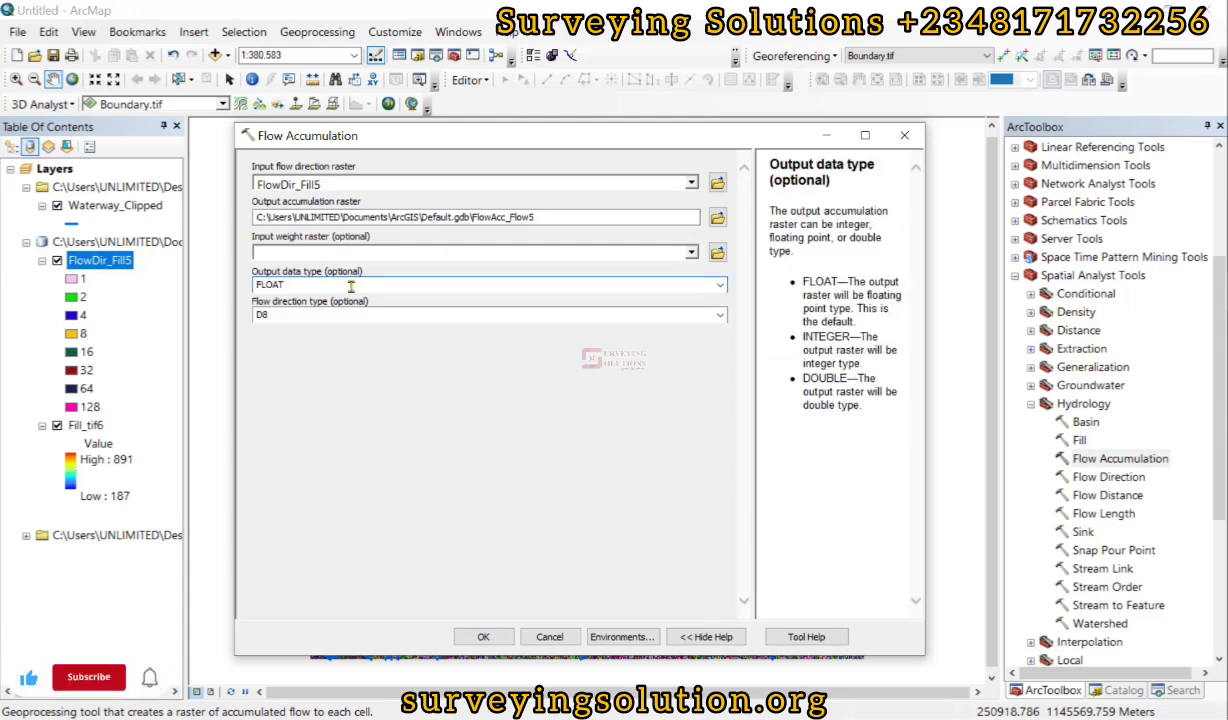
left_click(321, 315)
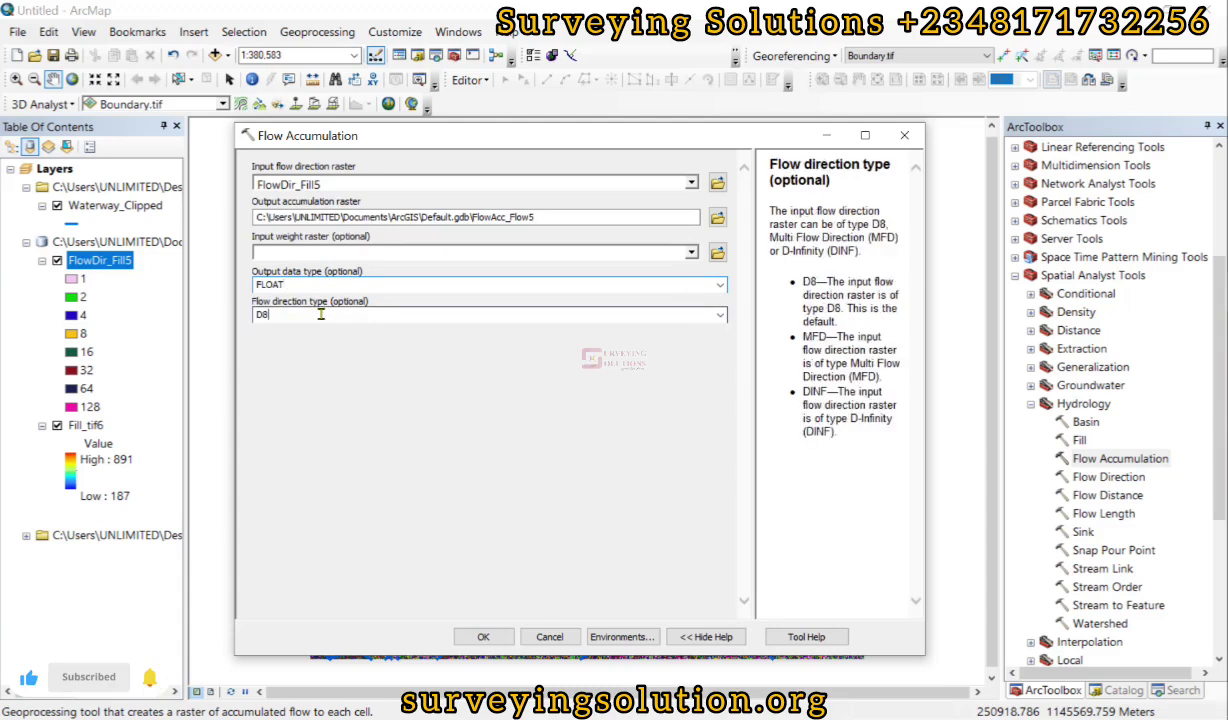
double_click(261, 314)
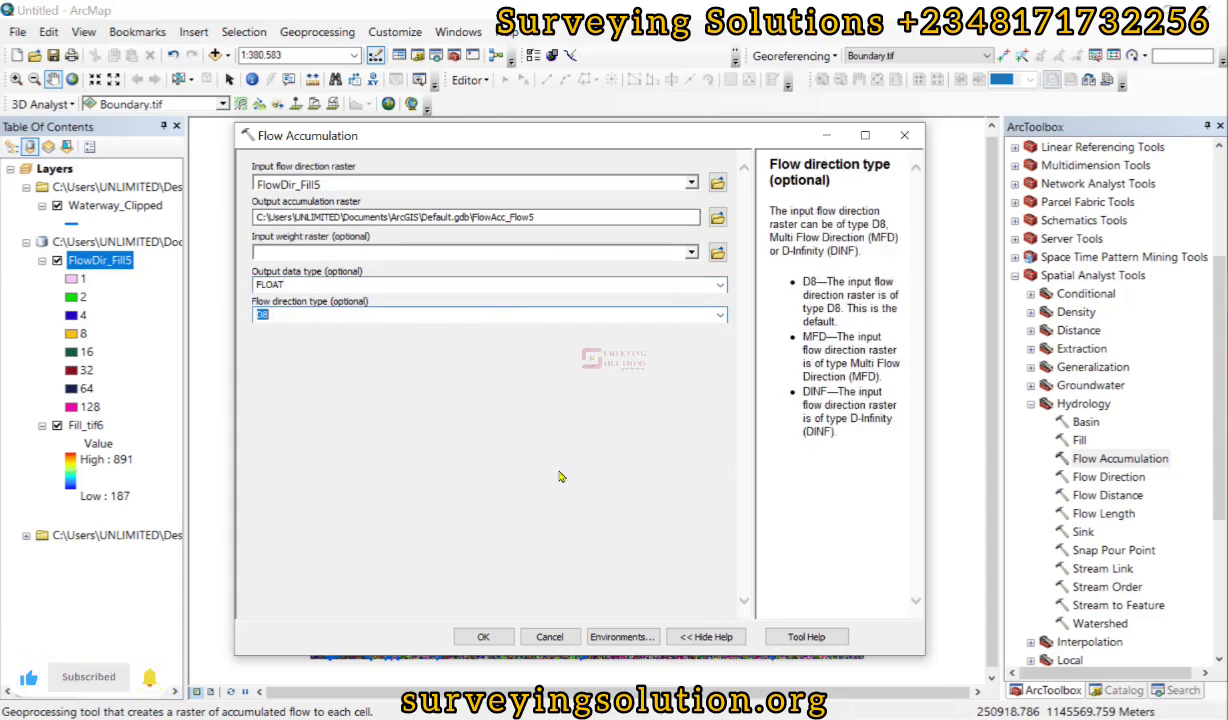
left_click(483, 637)
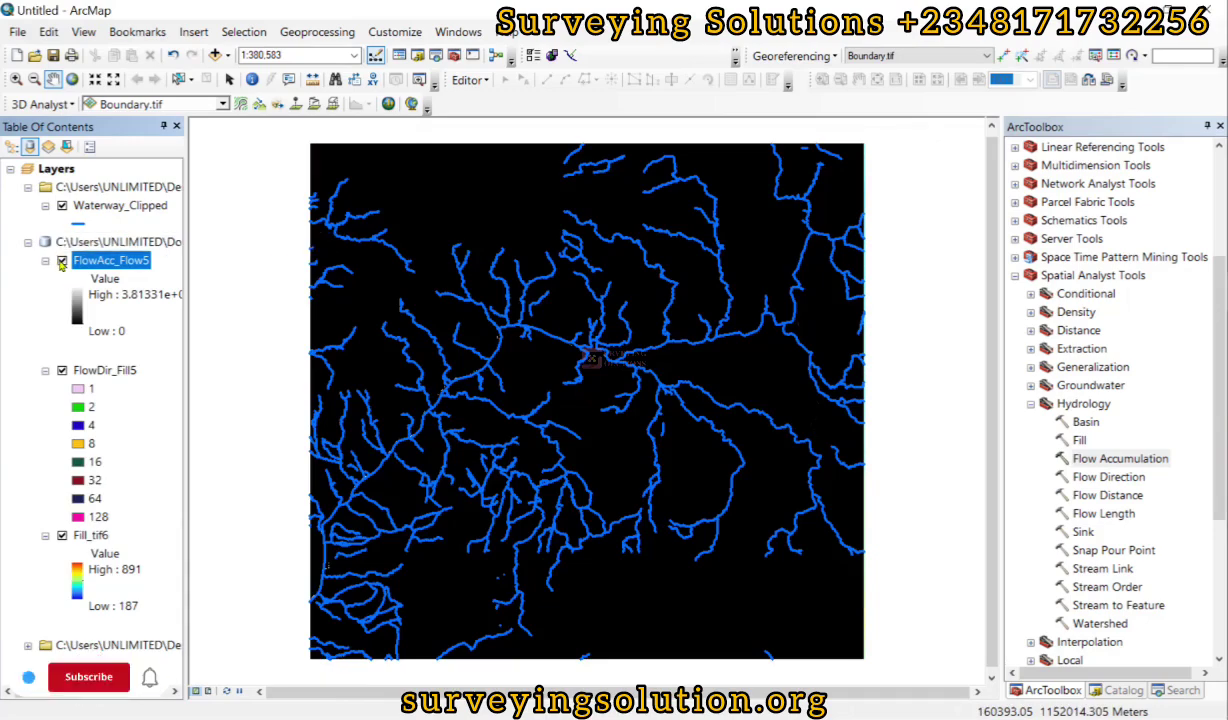
- Turn off the new FlowAcc_Flow5 layer and collapse its legend in the Table of Contents
left_click(62, 261)
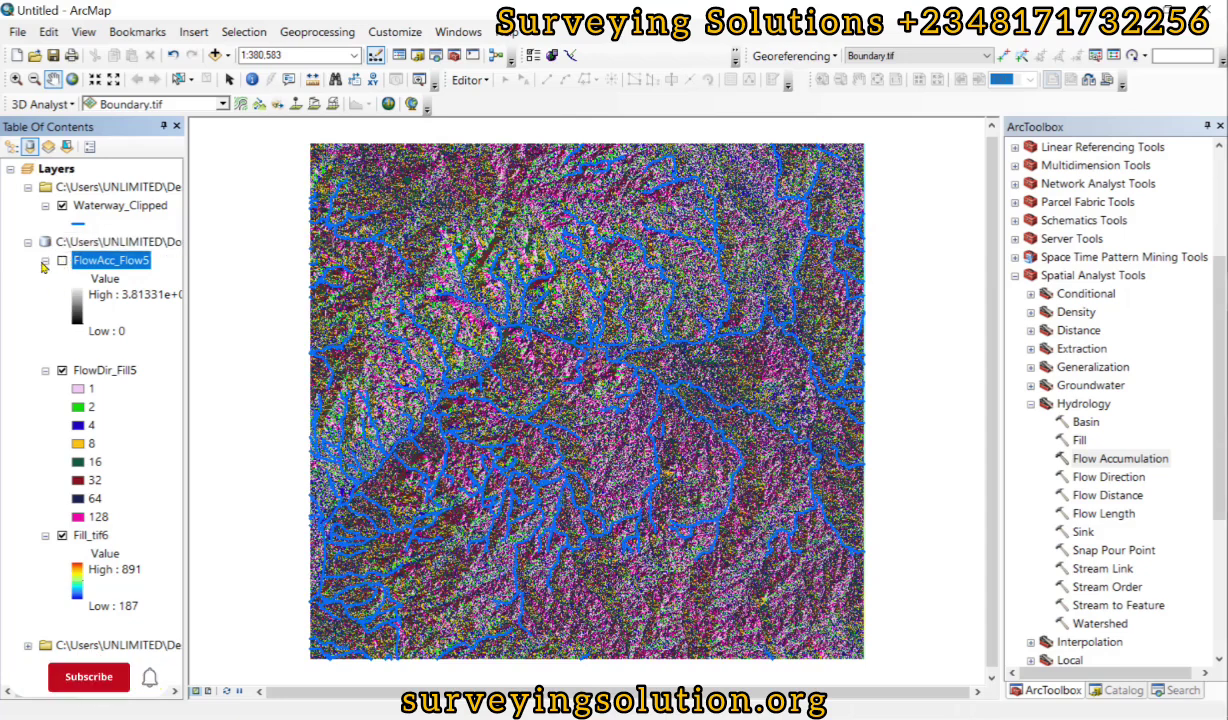
left_click(45, 261)
left_click(45, 261)
left_click(45, 261)
left_click(45, 261)
left_click(45, 261)
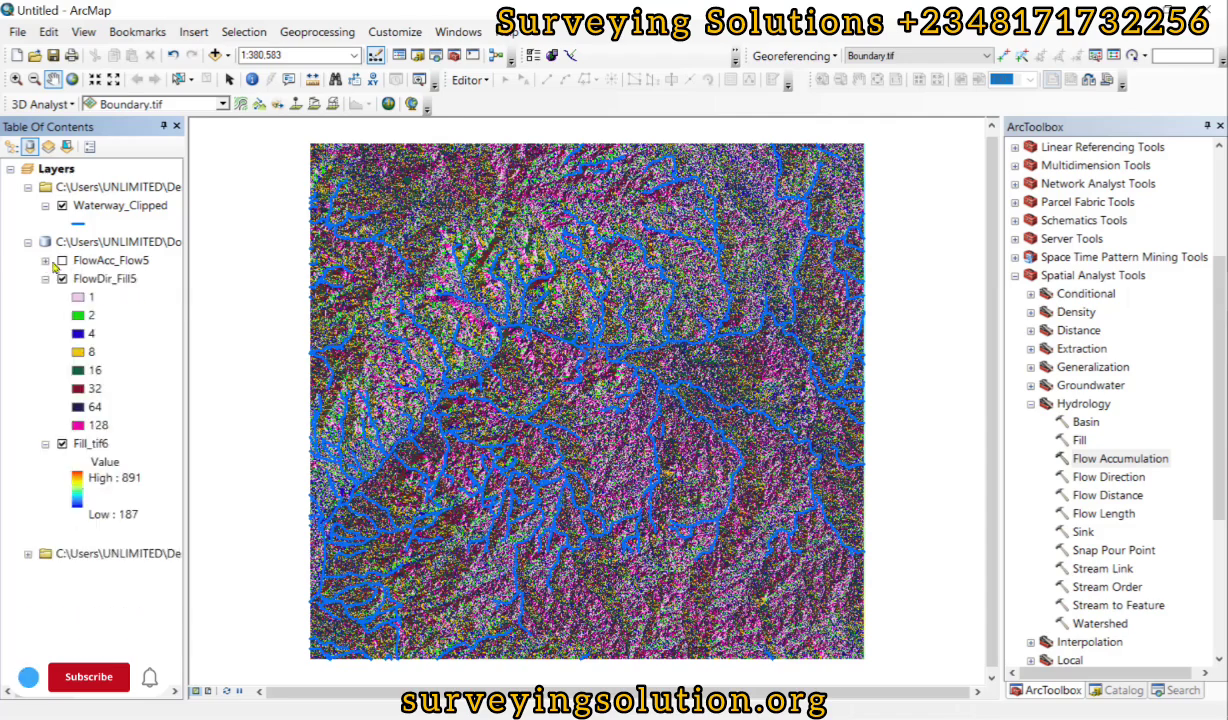
left_click(1110, 605)
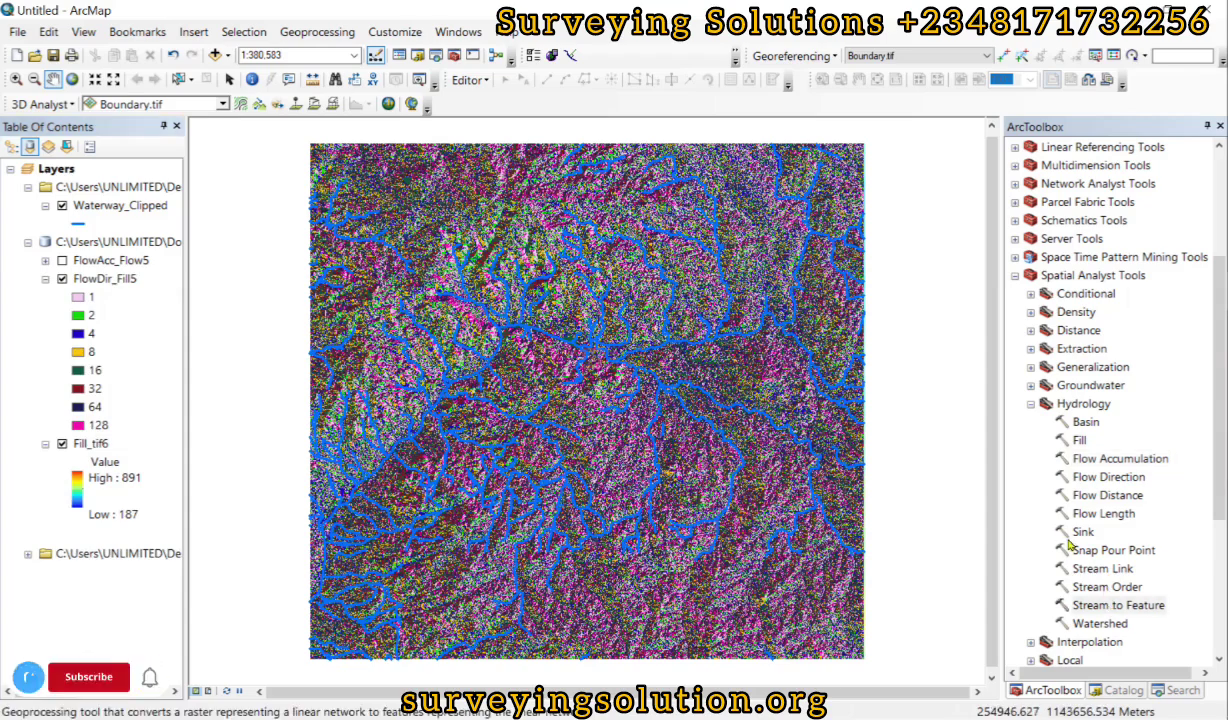
- Run Stream Order with FlowAcc_Flow5 and FlowDir_Fill5 using STRAHLER to create StreamO_Flow4
double_click(1100, 588)
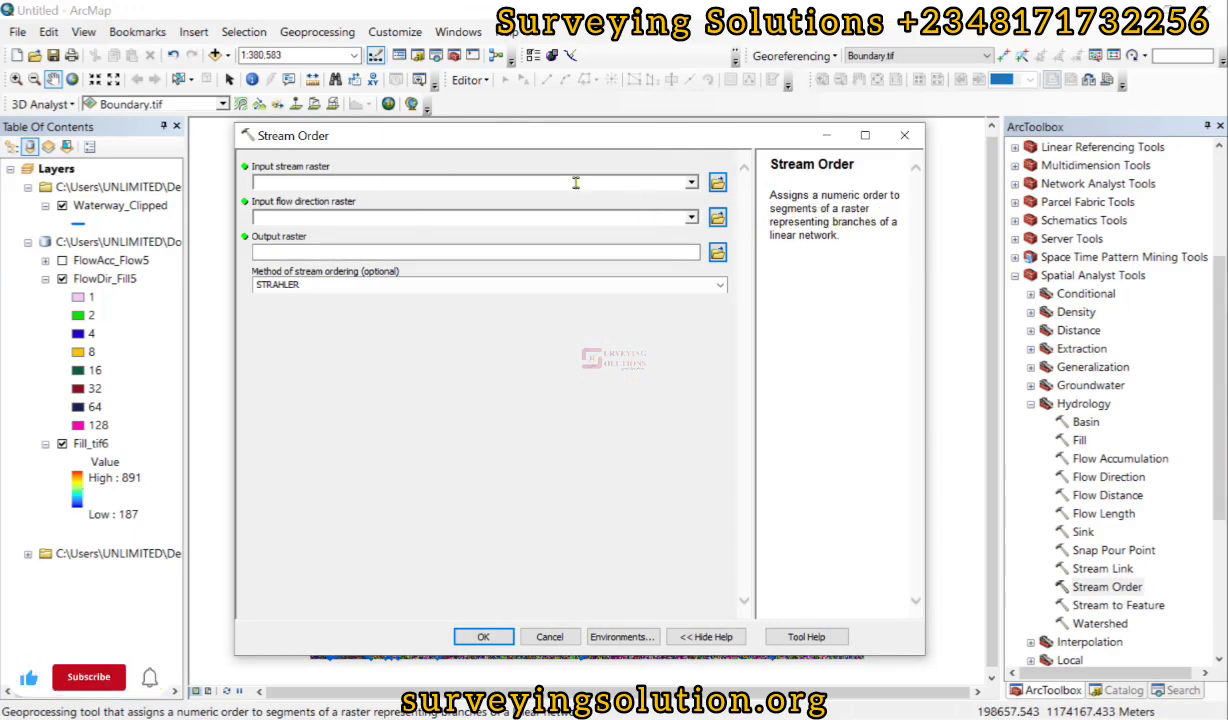
left_click(691, 183)
left_click(320, 201)
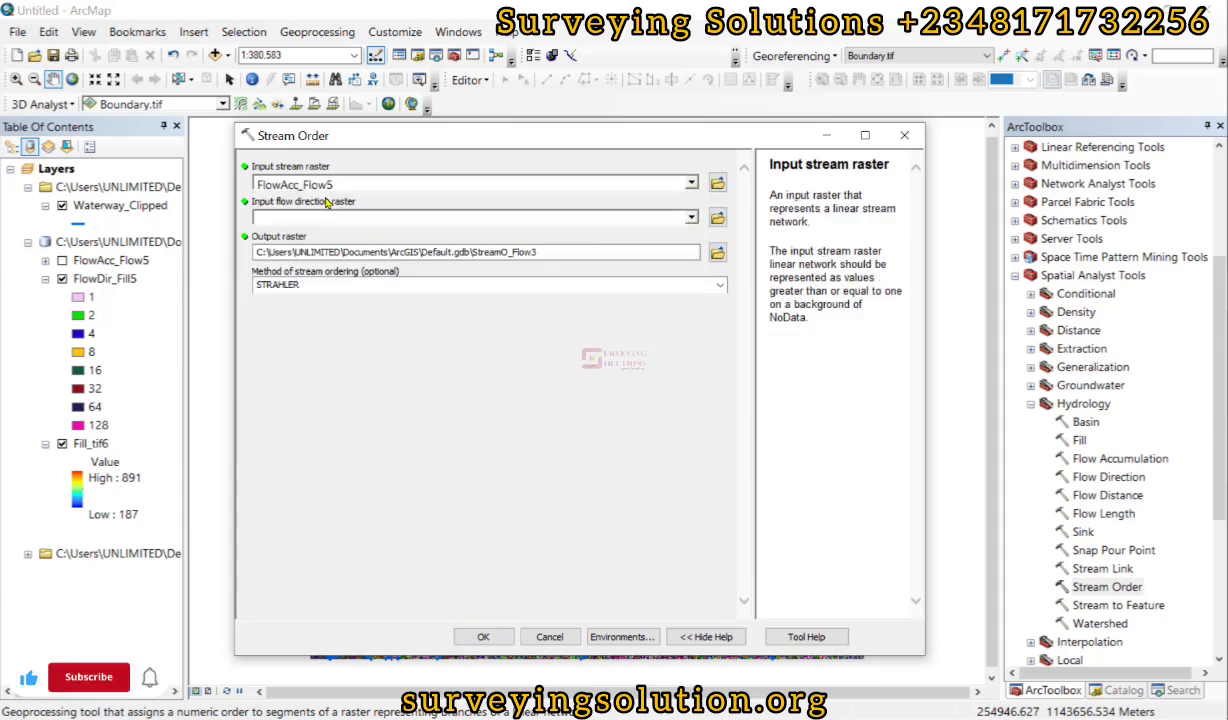
left_click(690, 218)
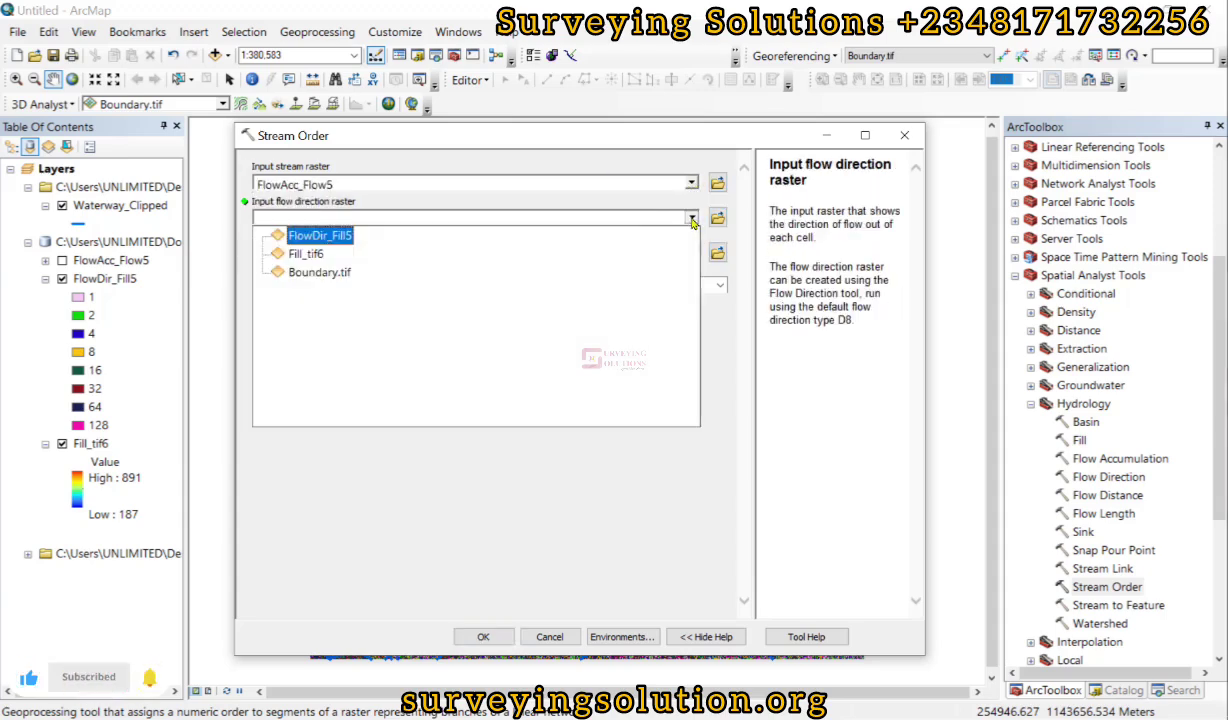
left_click(334, 234)
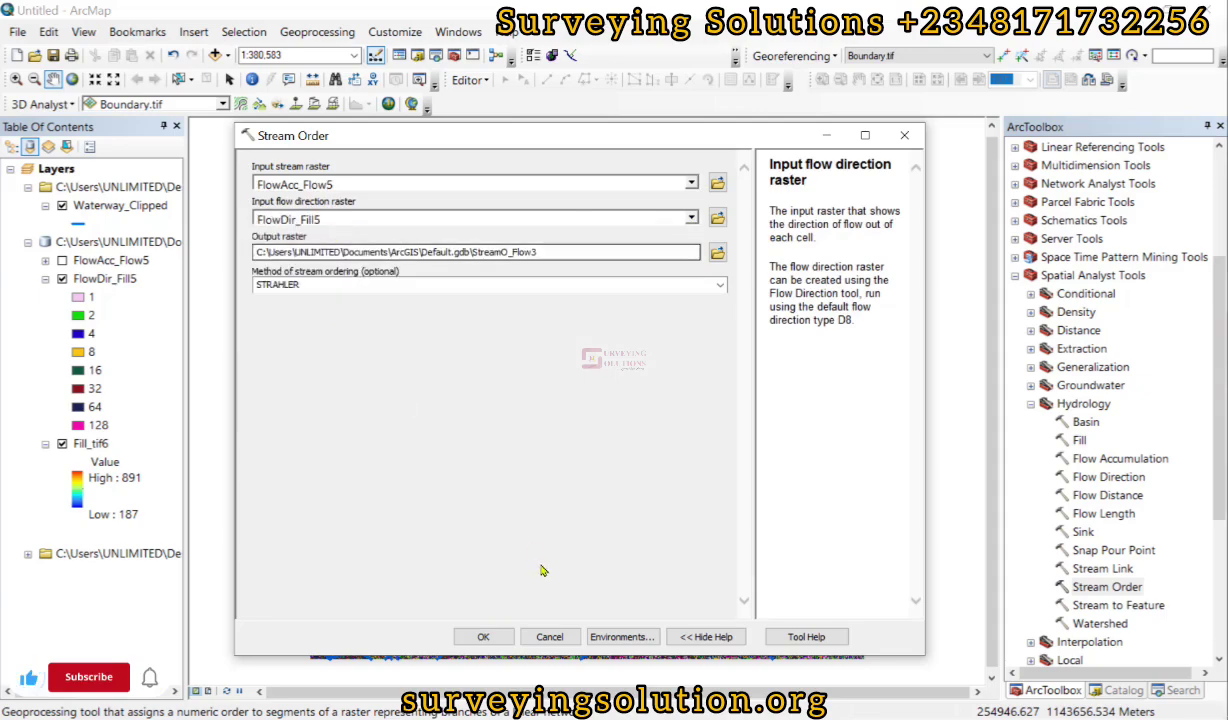
left_click(495, 631)
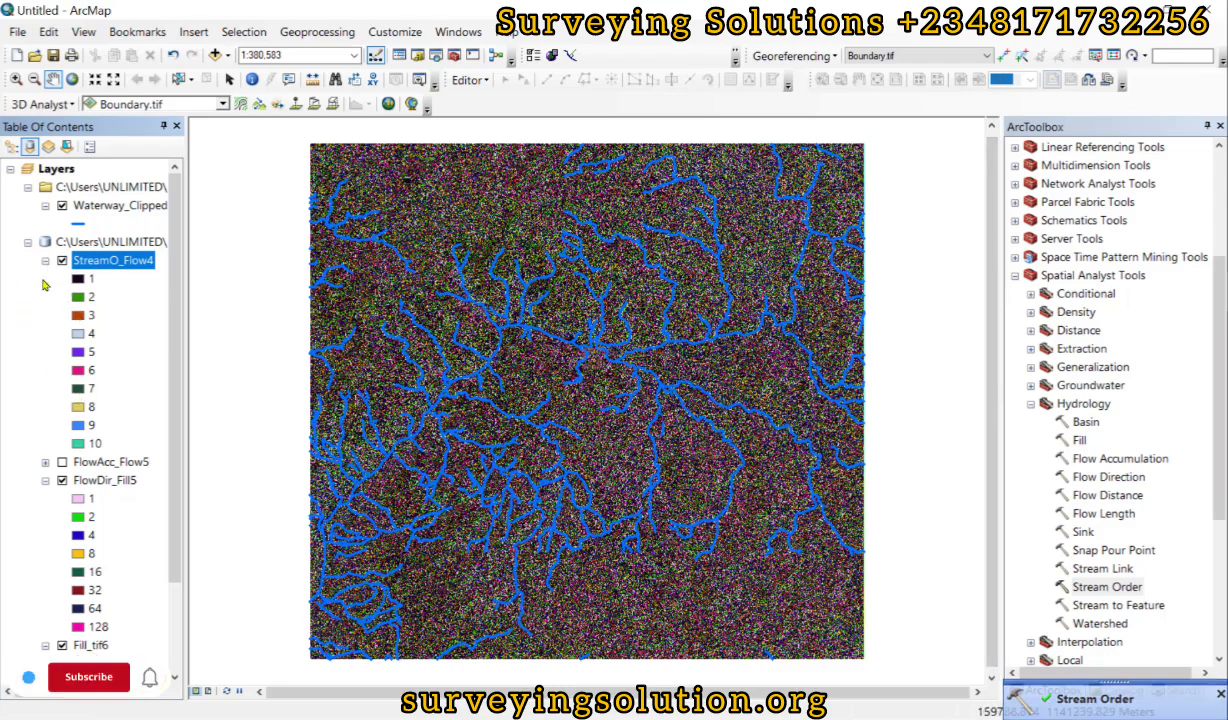
- Hide the FlowDir_Fill5 and Boundary.tif layers, collapsing Boundary.tif's group afterward
left_click(62, 481)
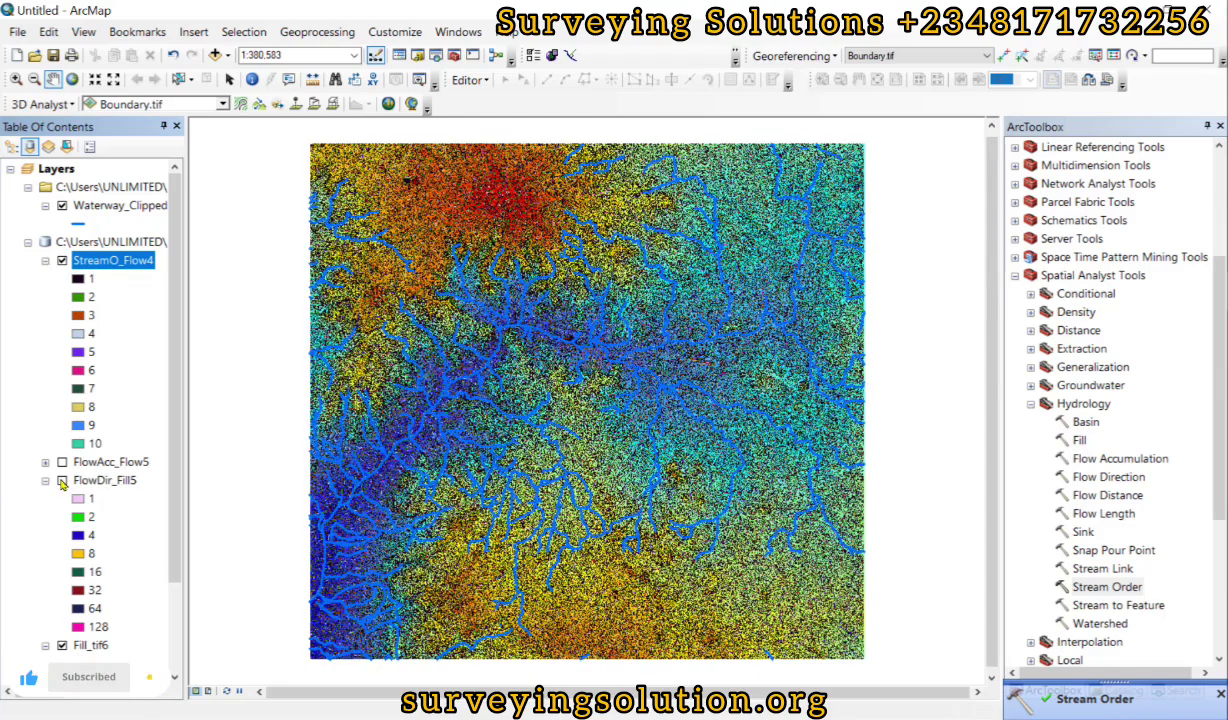
scroll(67, 590, "down", 2)
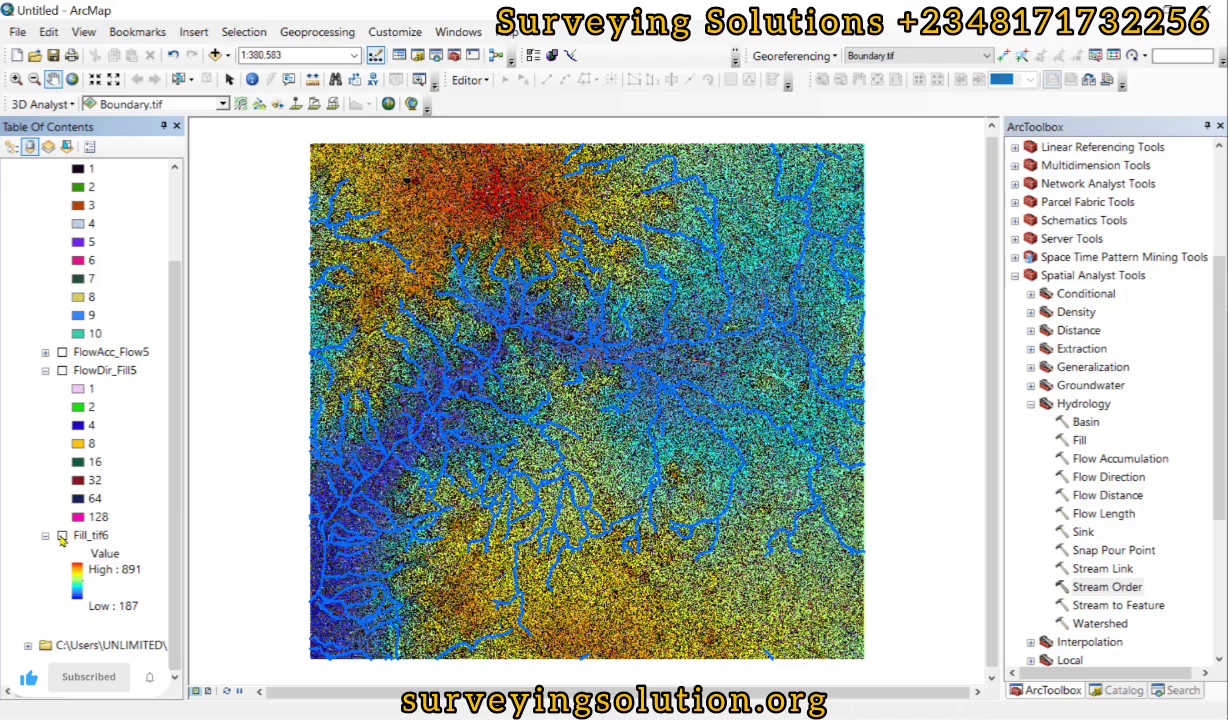
left_click(29, 646)
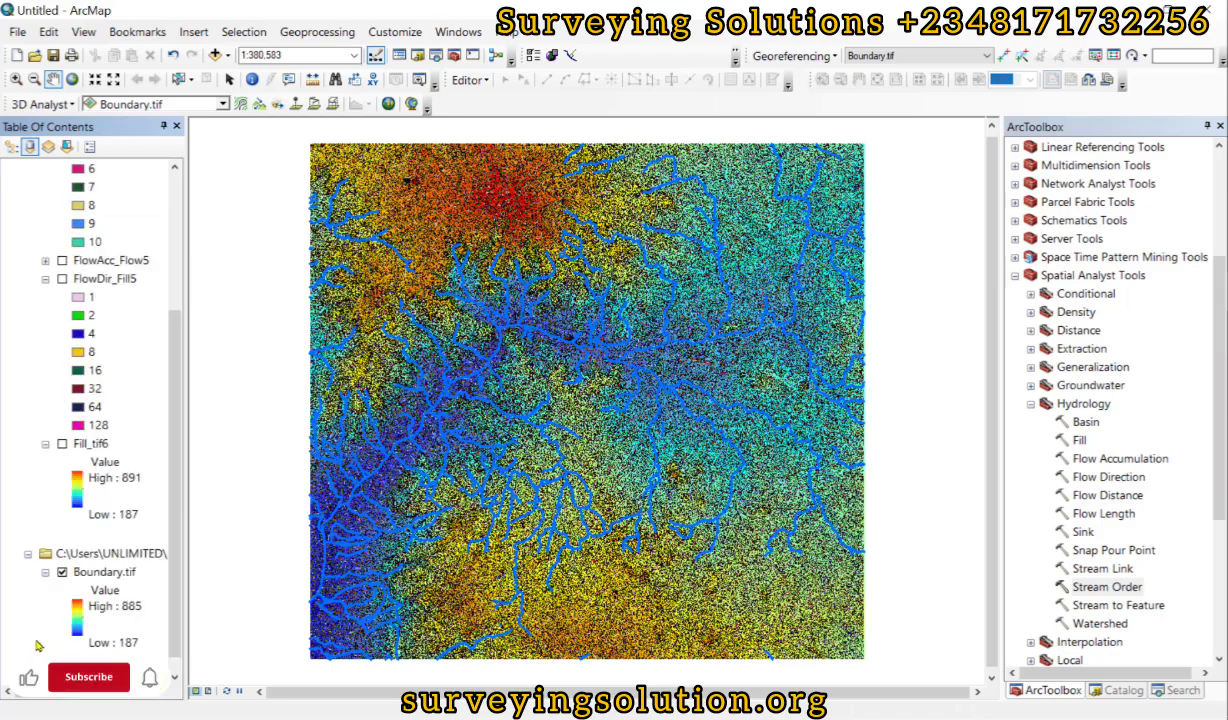
left_click(62, 572)
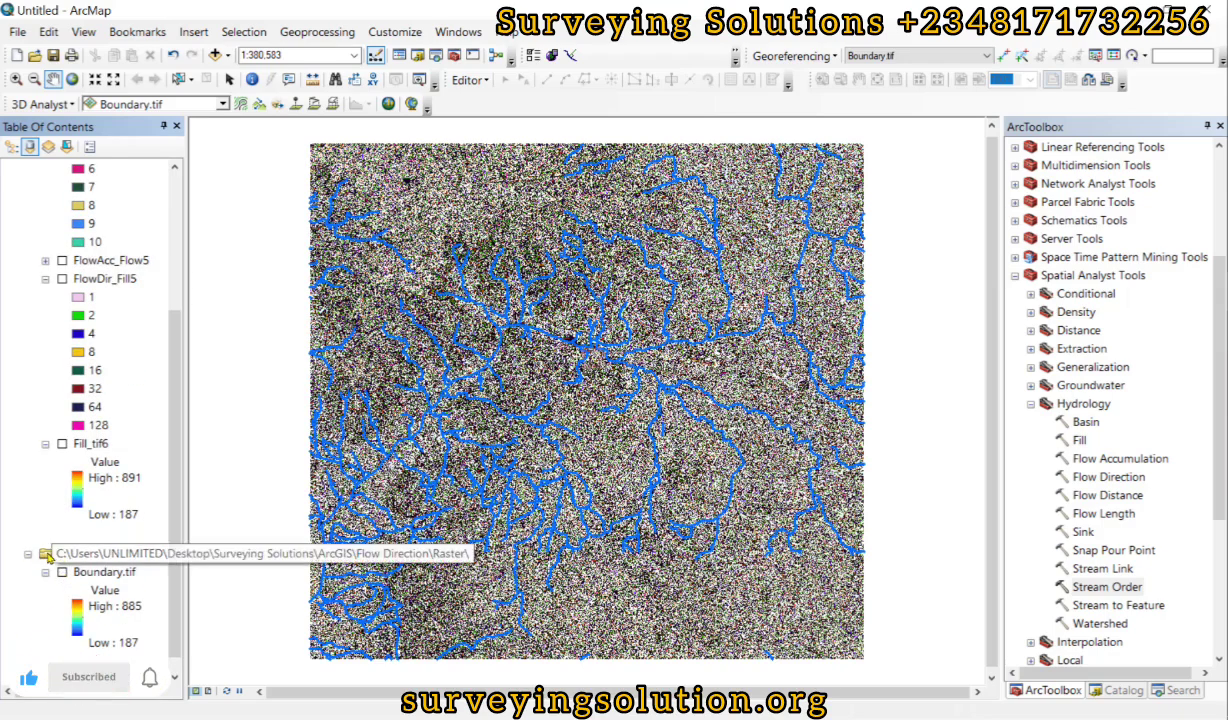
left_click(28, 555)
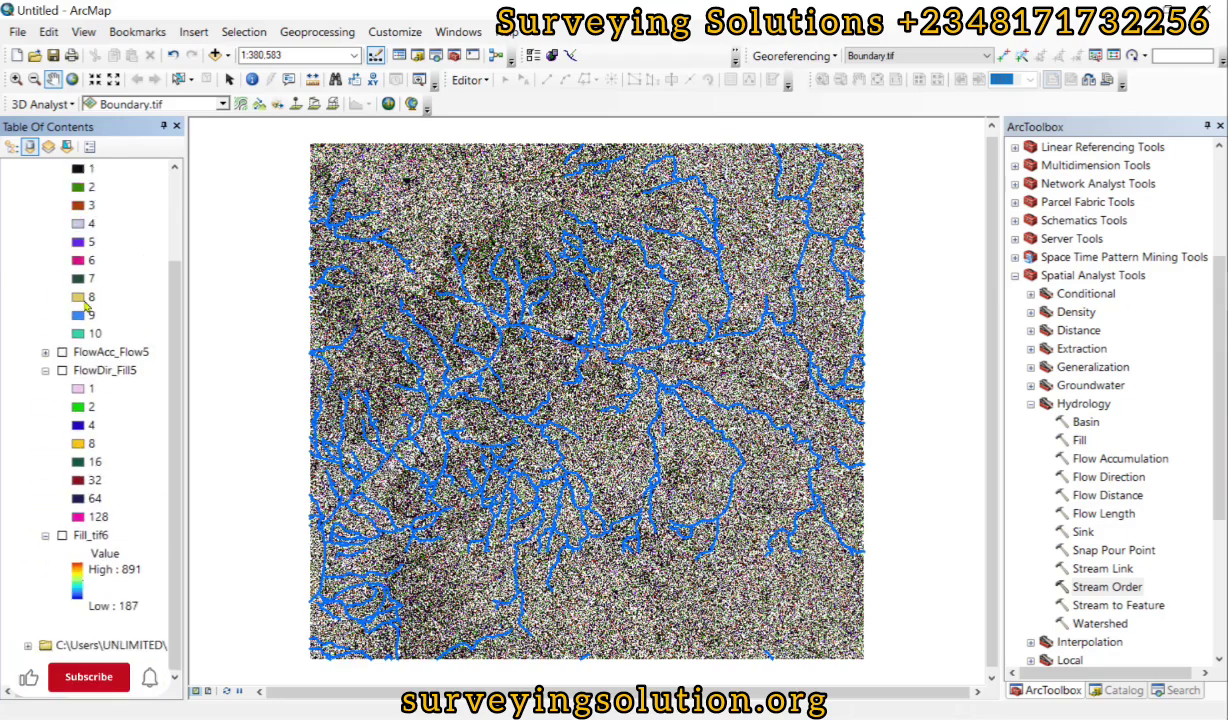
scroll(88, 330, "up", 4)
- Toggle StreamO_Flow4 off and on to compare, then zoom into the waterways
left_click(61, 261)
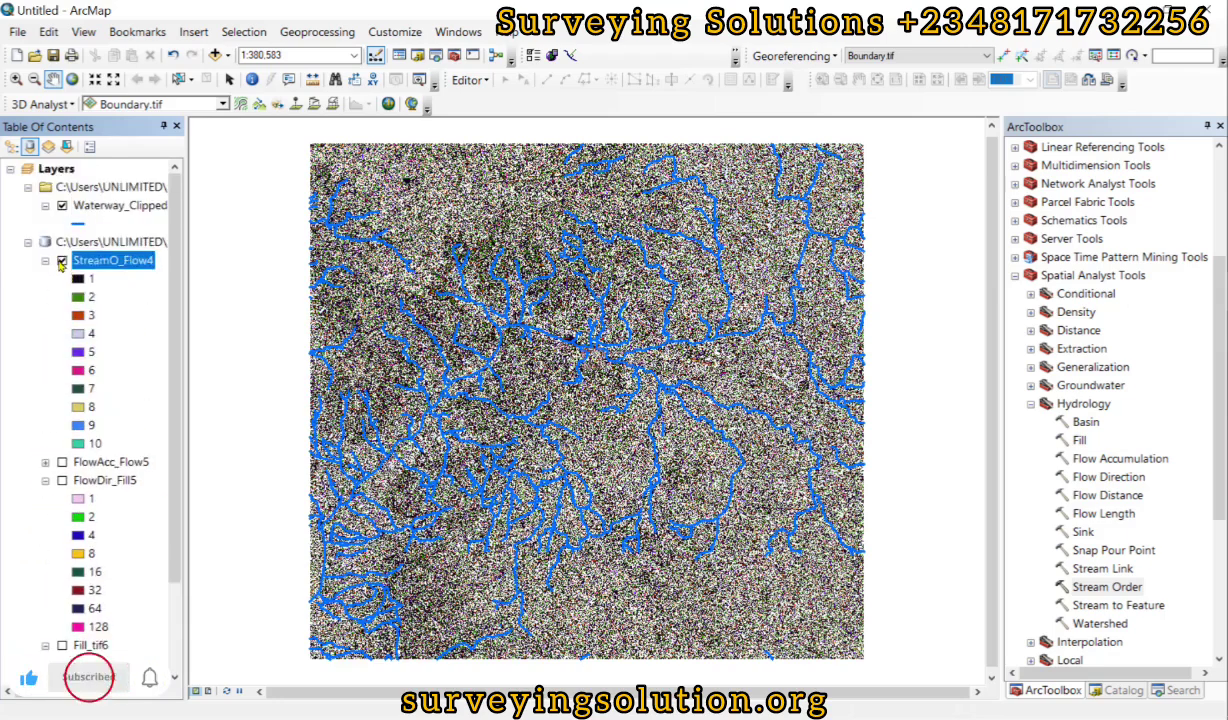
left_click(61, 261)
scroll(500, 262, "down", 3)
scroll(500, 262, "down", 3)
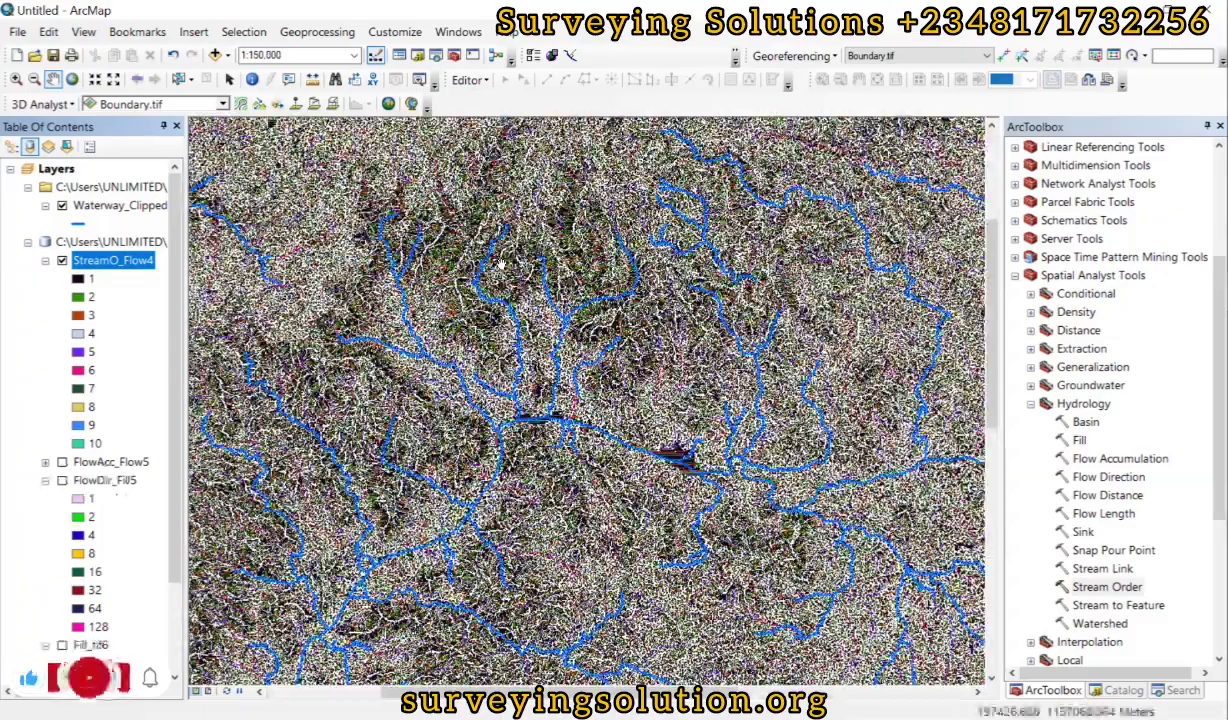
scroll(500, 262, "down", 3)
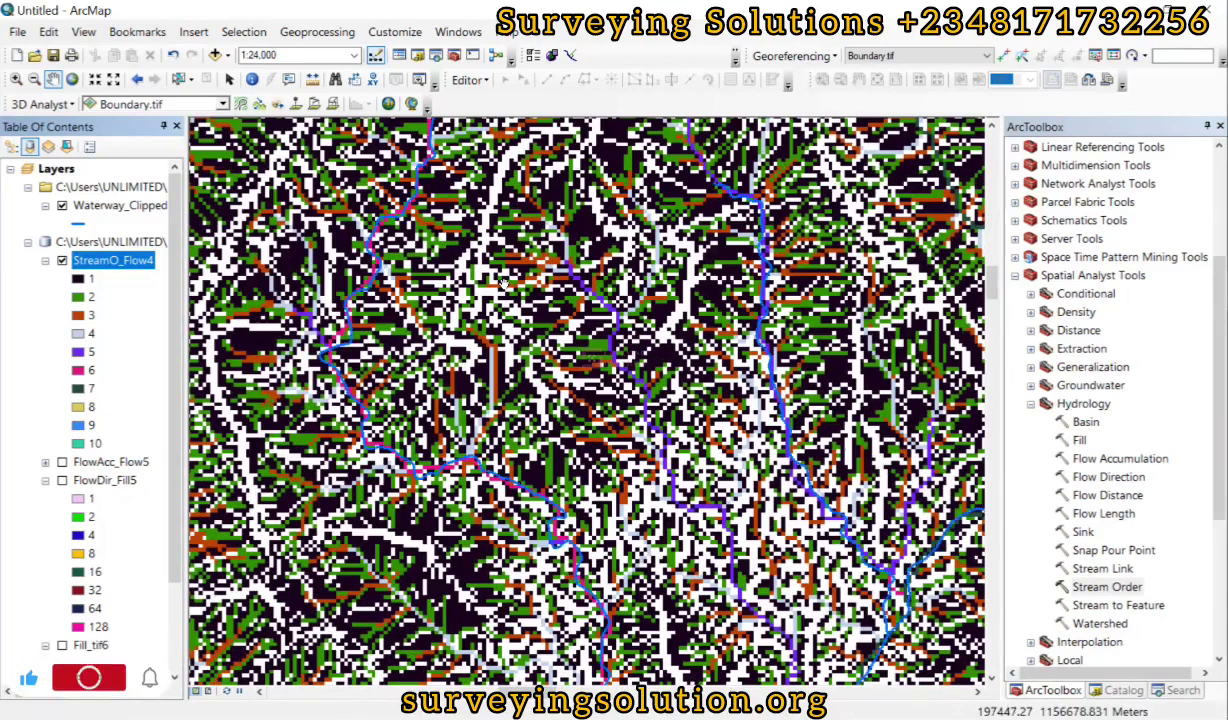
left_click(1118, 607)
- Convert StreamO_Flow4 with FlowDir_Fill5 into the StreamT_StreamO2 polyline features
double_click(1118, 606)
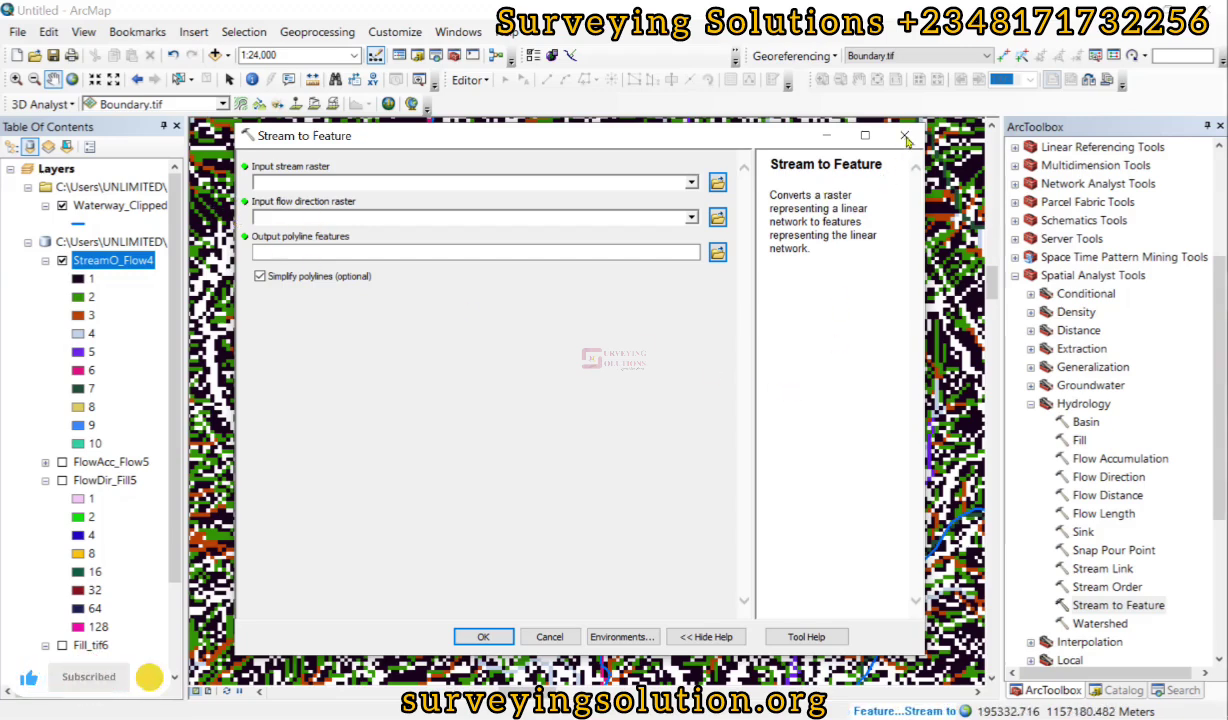
left_click(691, 182)
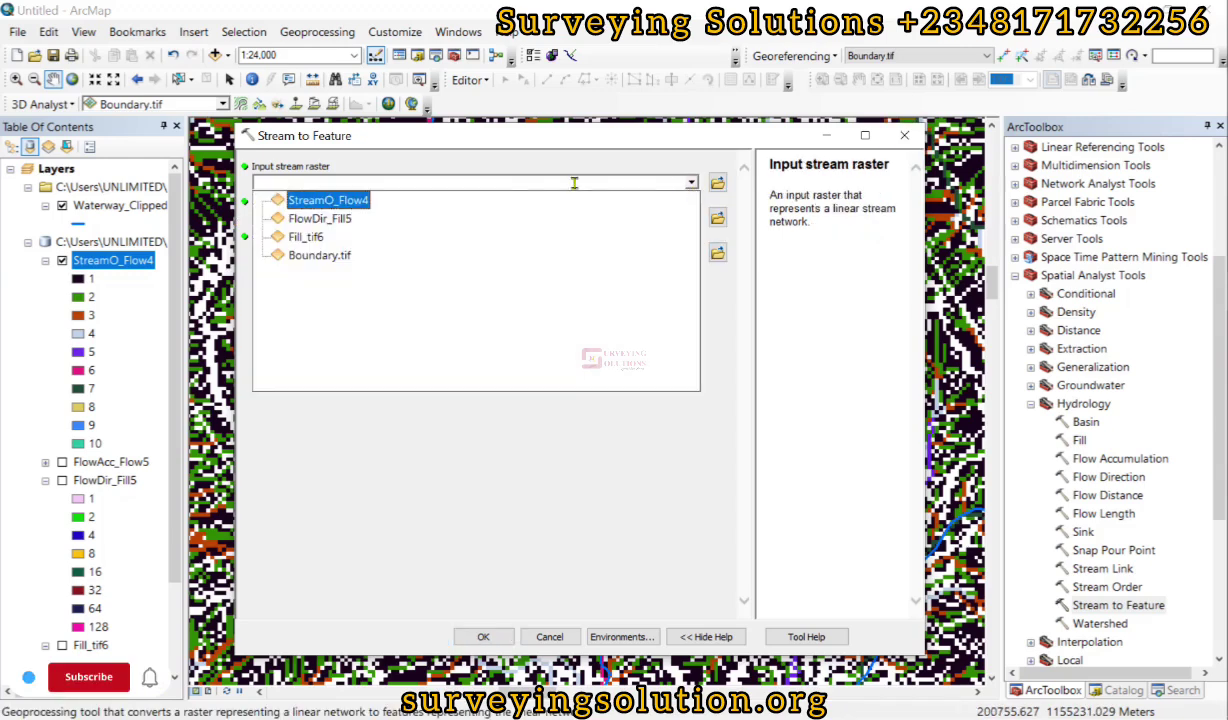
left_click(352, 190)
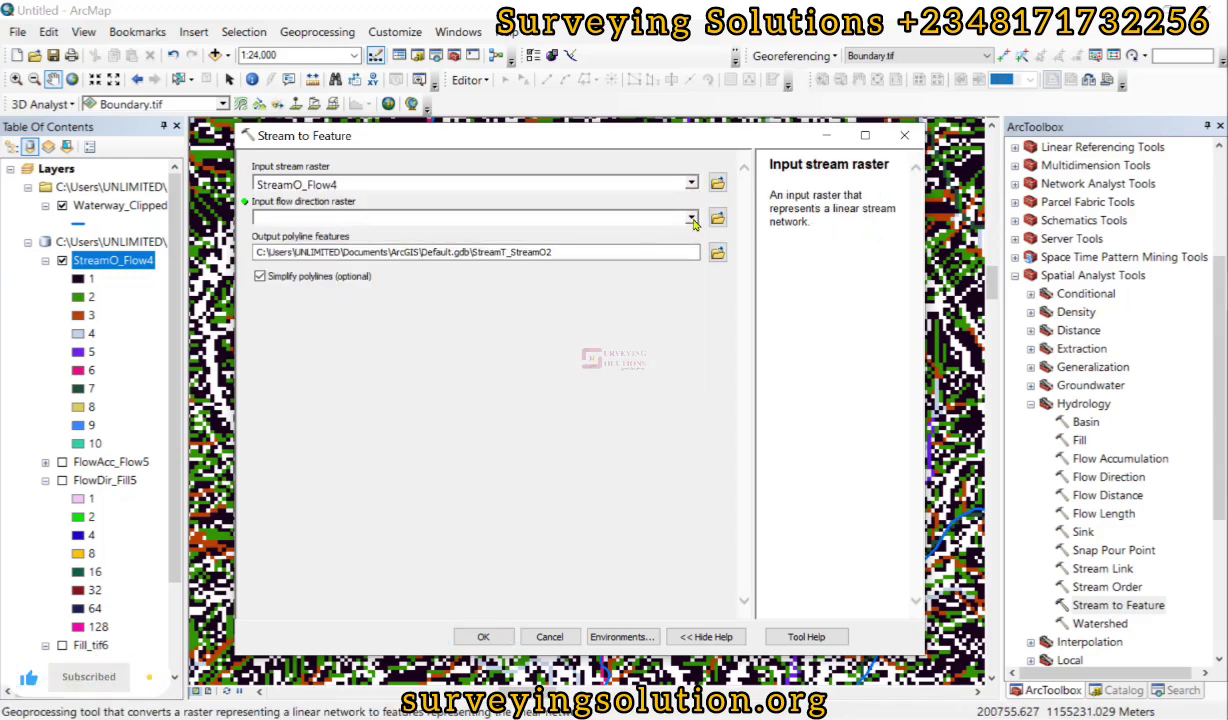
left_click(691, 219)
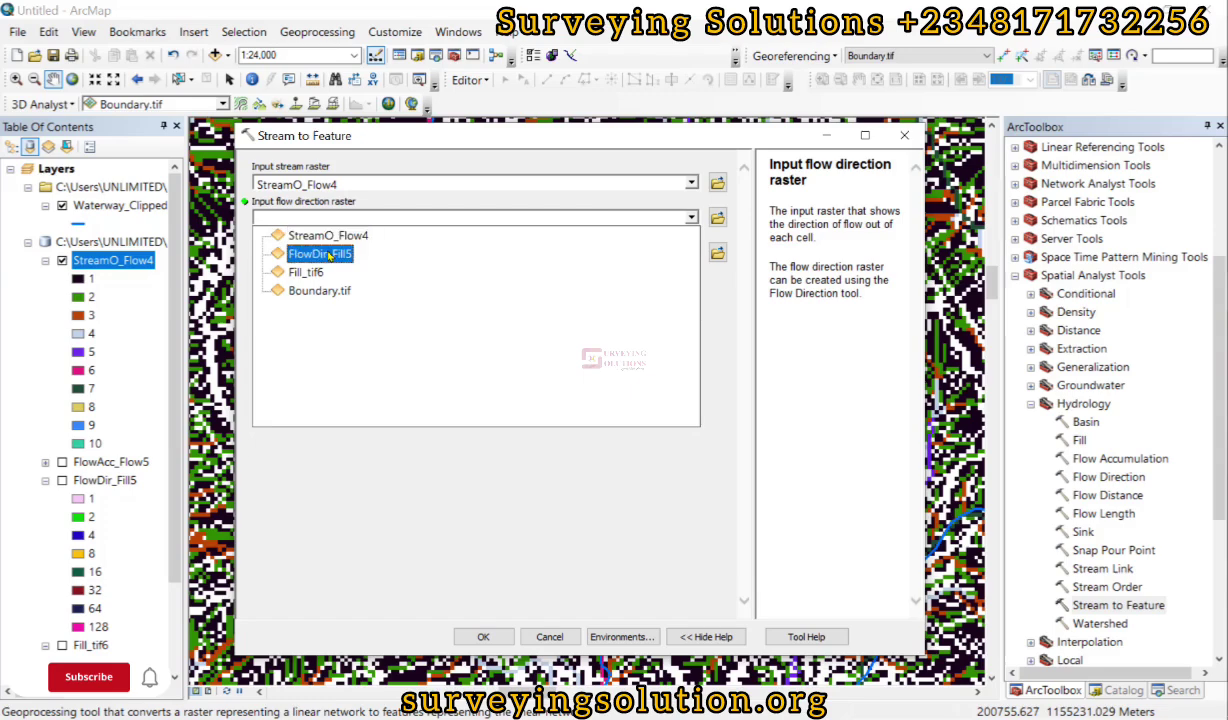
left_click(329, 256)
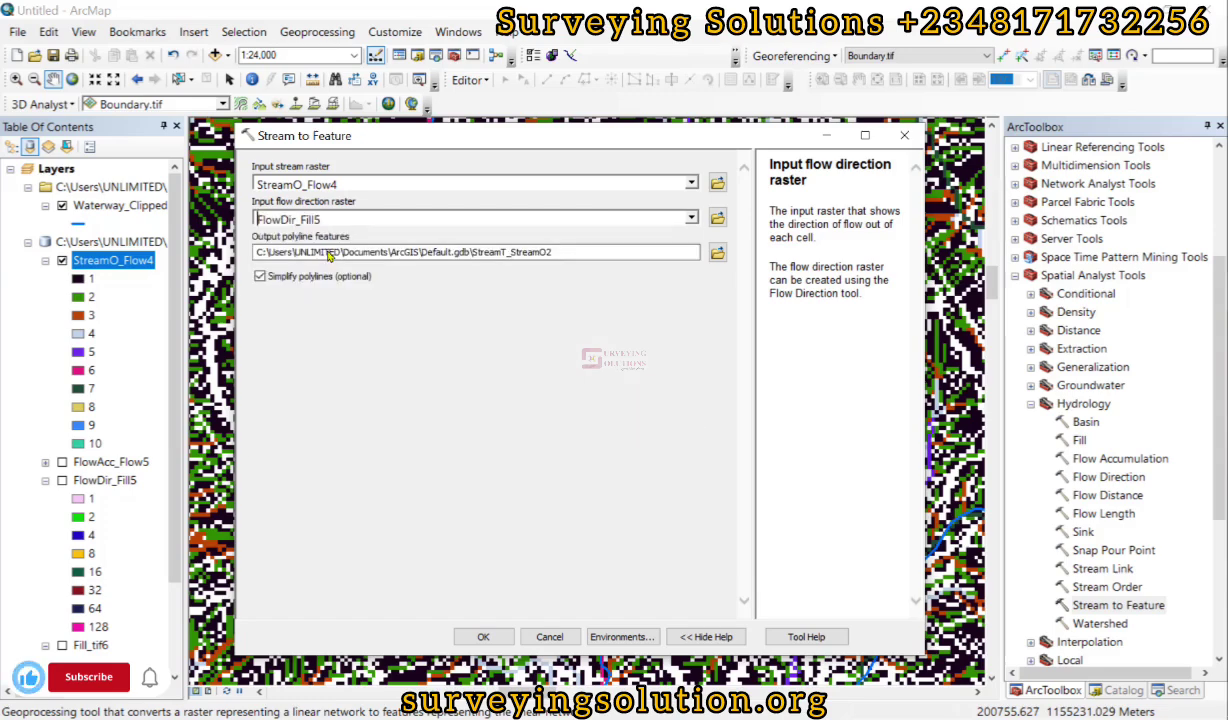
left_click(485, 638)
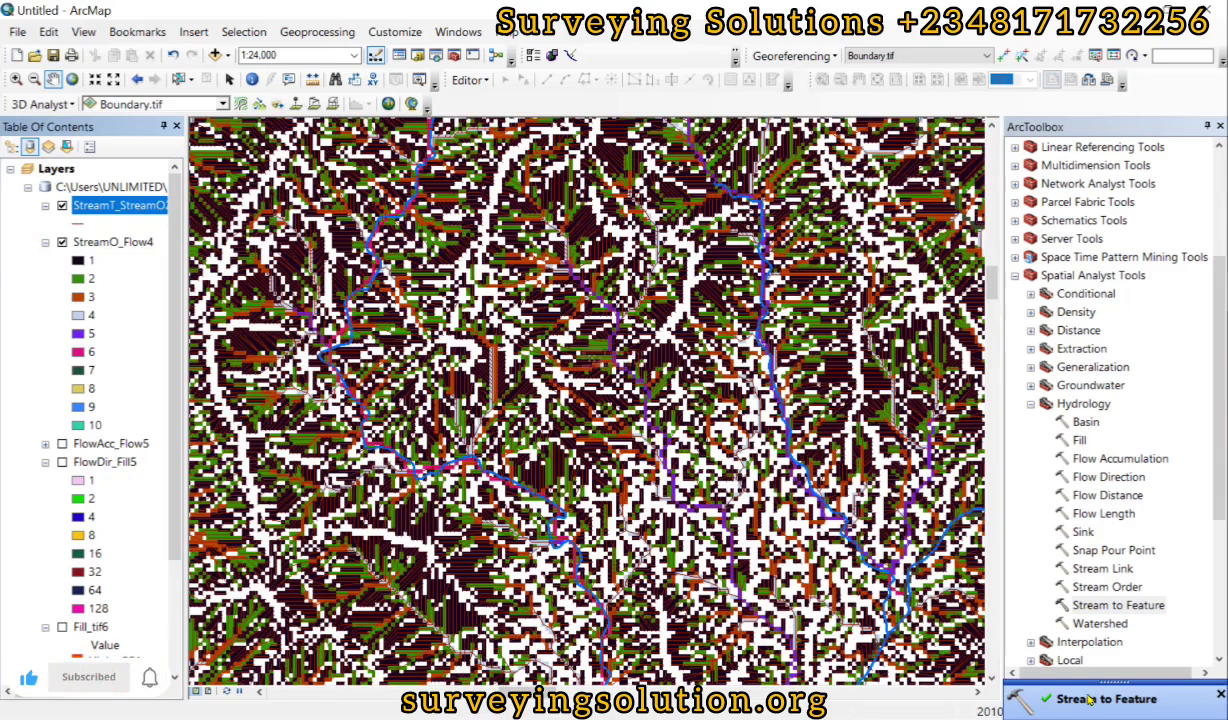
- Review and close the StreamT_StreamO2 attribute table (1,541,478 records), then zoom to the layer
right_click(125, 207)
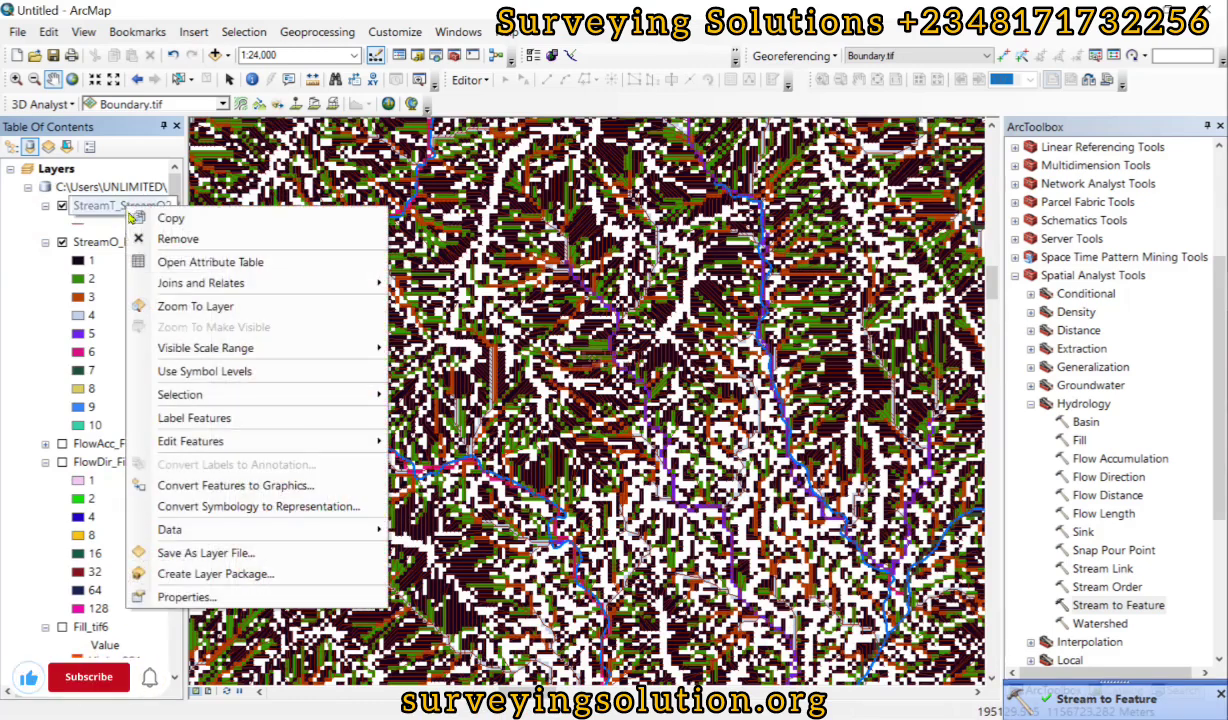
left_click(190, 263)
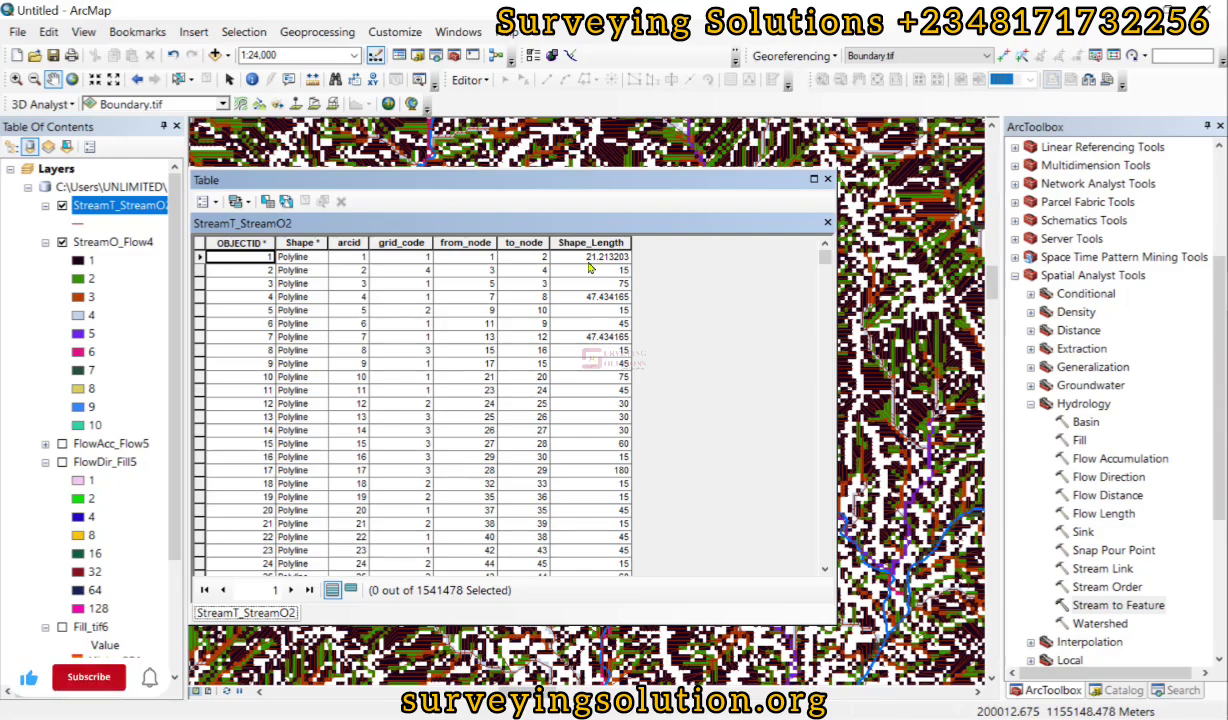
left_click(827, 179)
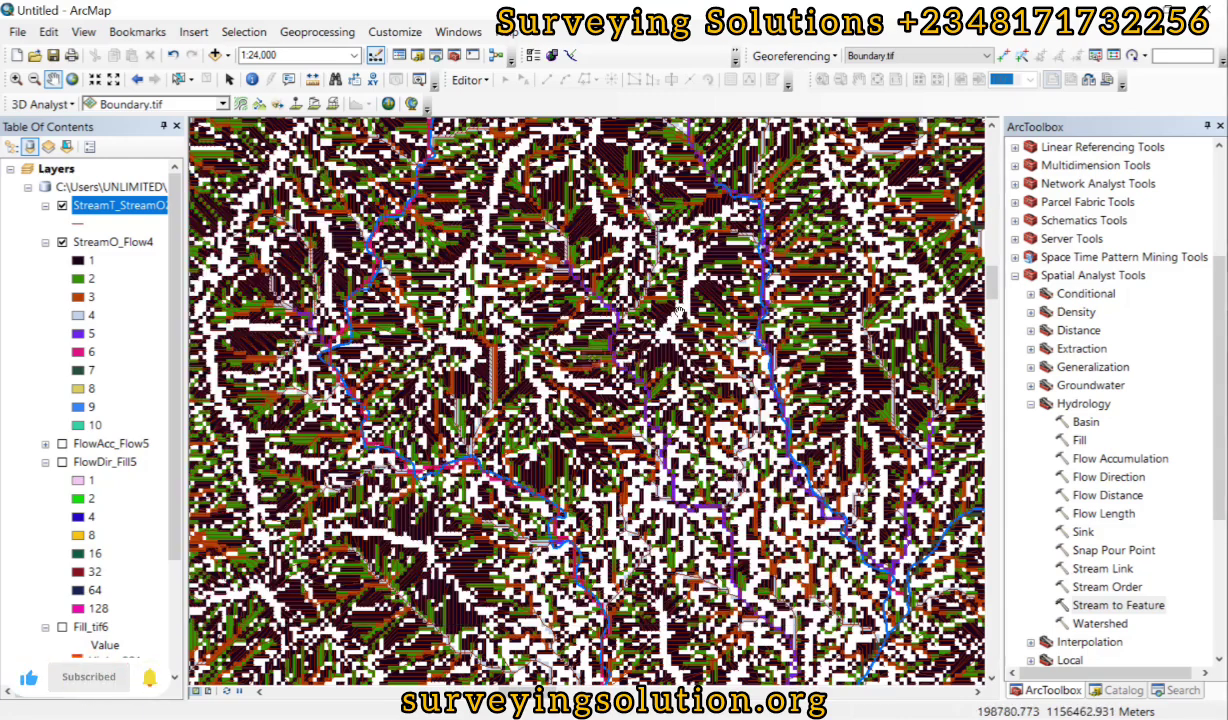
right_click(120, 204)
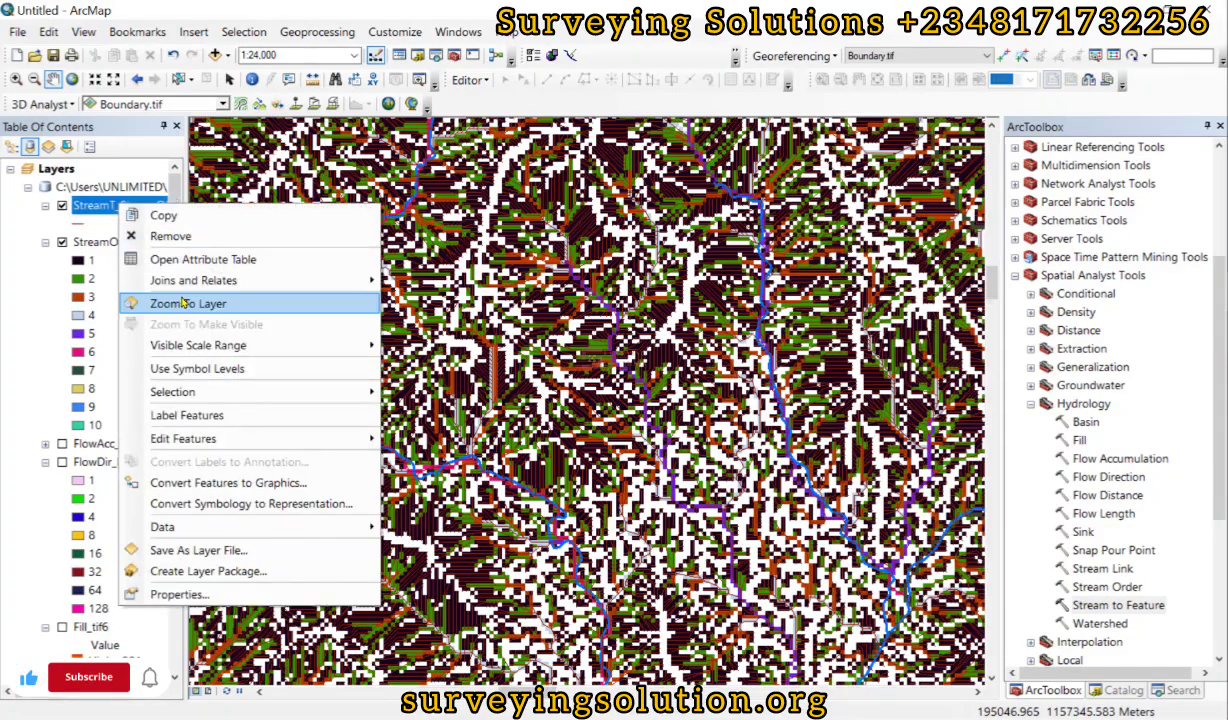
left_click(219, 304)
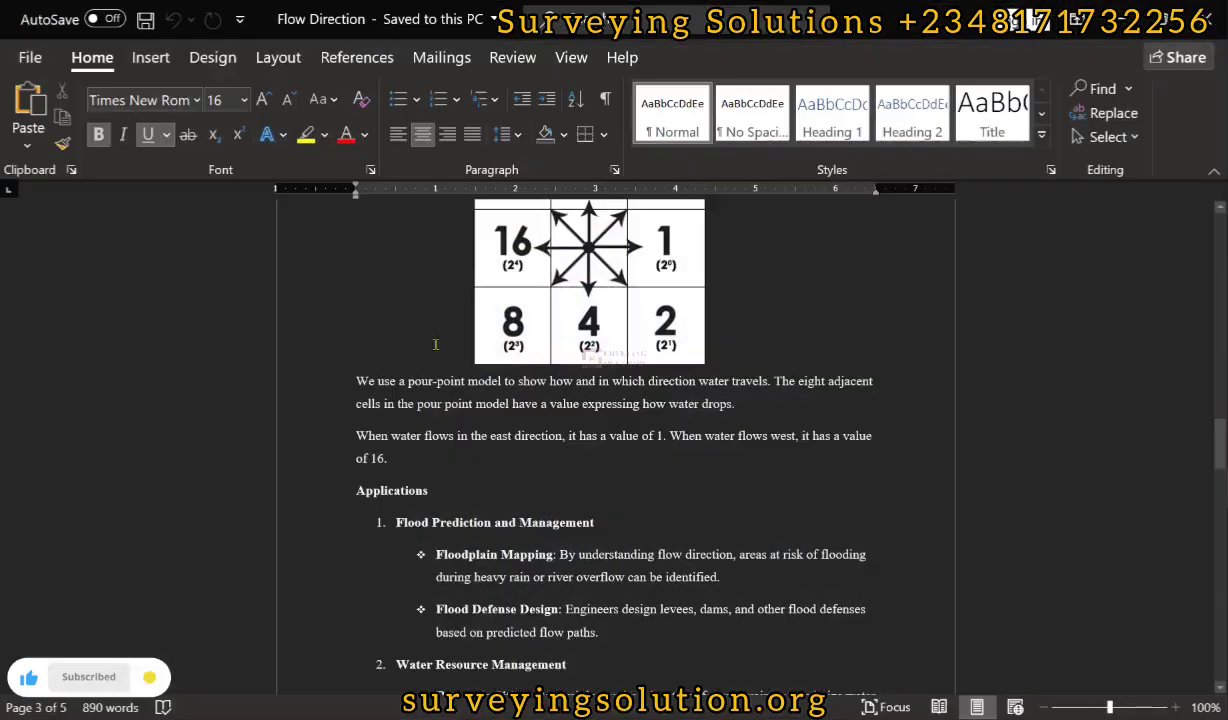
- Scroll through the Word document's Flow Direction grid and Applications sections
scroll(561, 396, "up", 6)
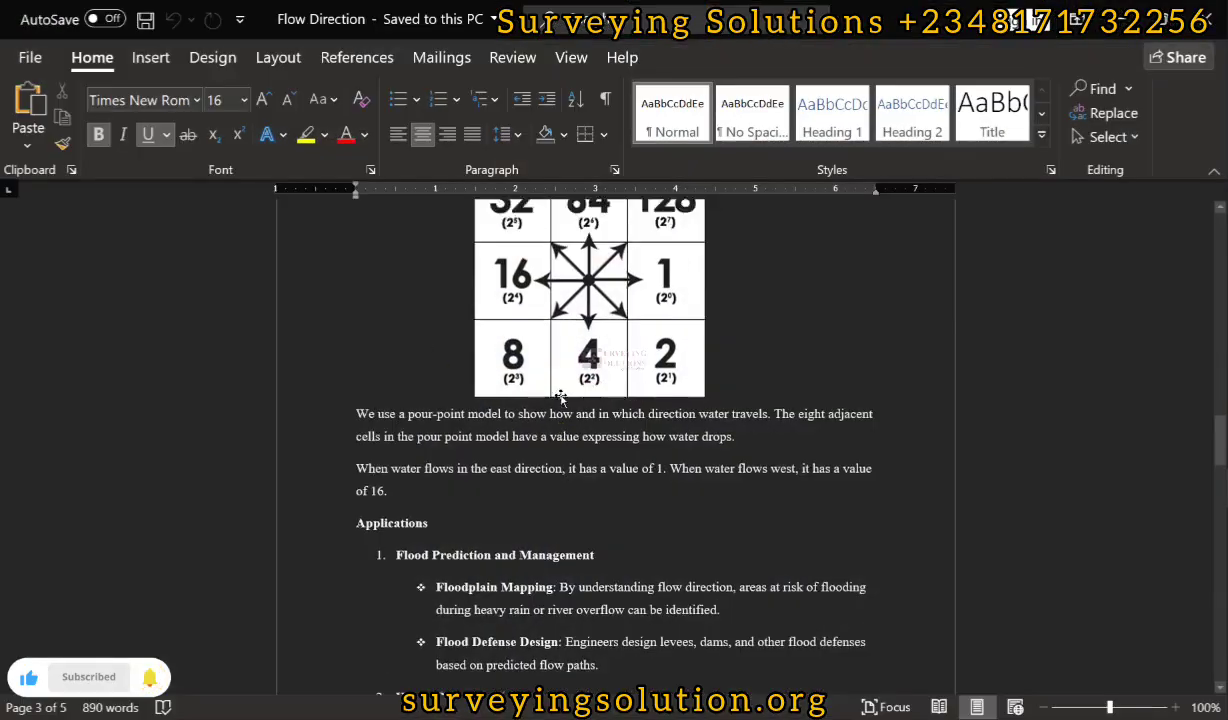
scroll(561, 396, "up", 4)
scroll(561, 396, "down", 10)
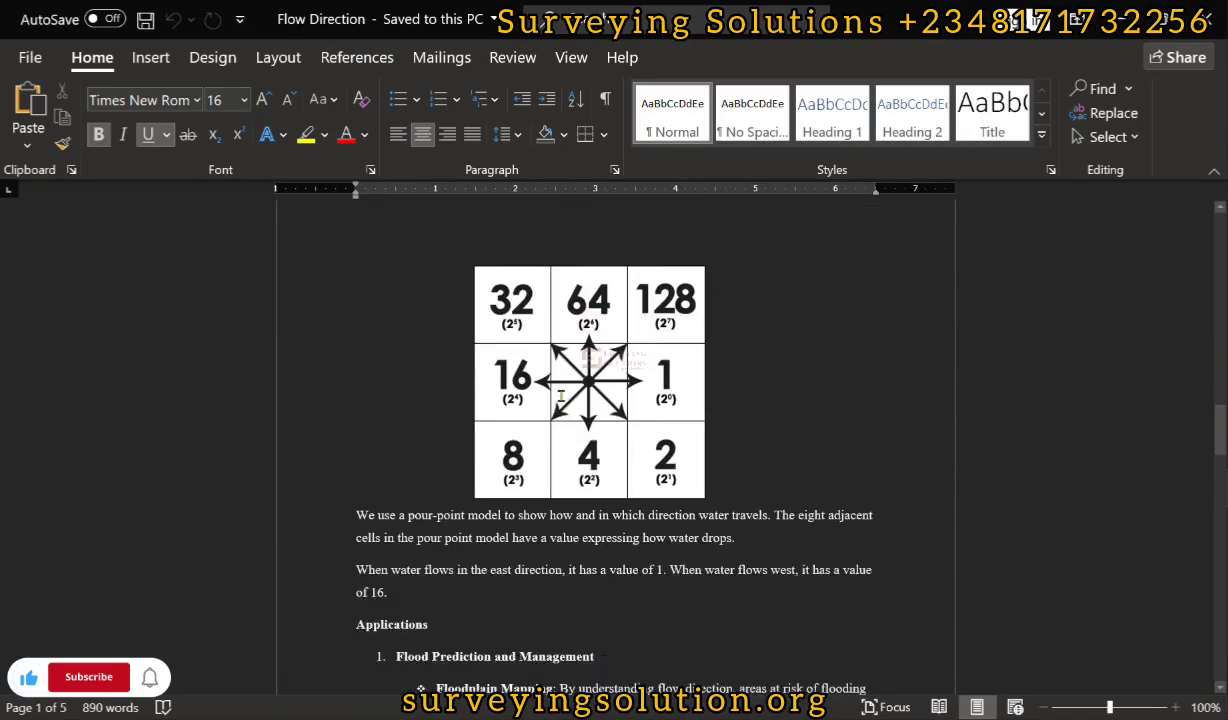
scroll(561, 396, "down", 3)
scroll(421, 367, "up", 1)
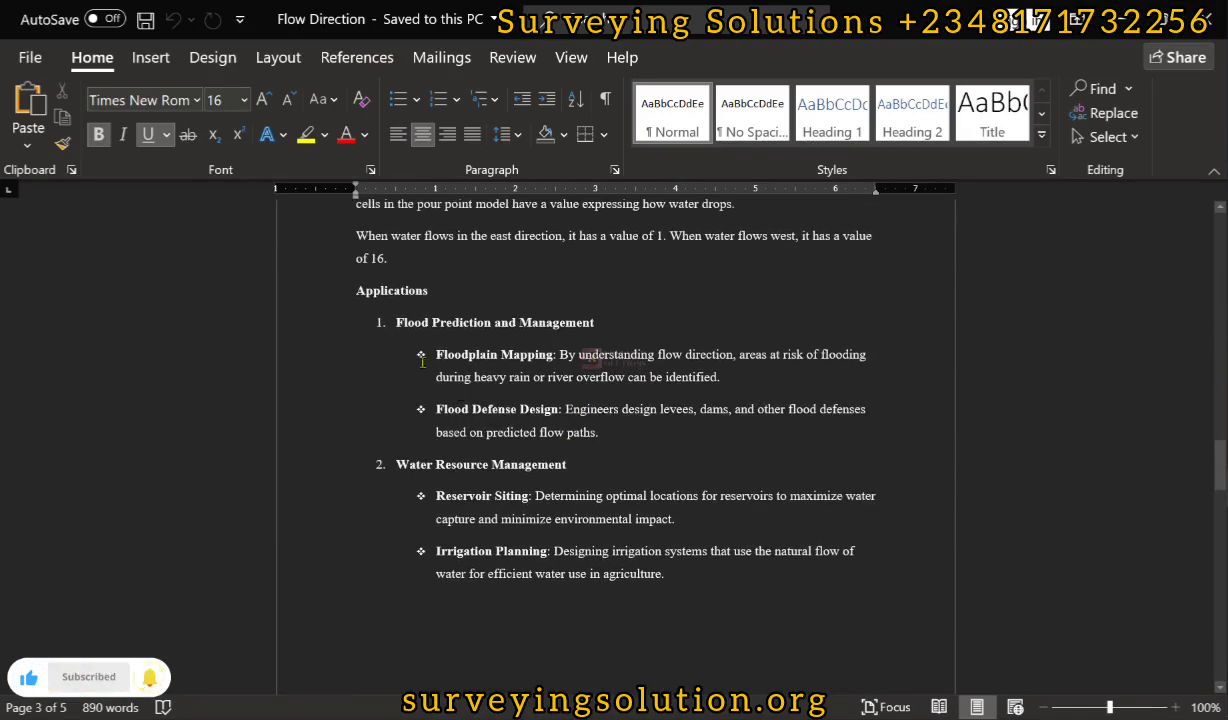
scroll(492, 462, "down", 12)
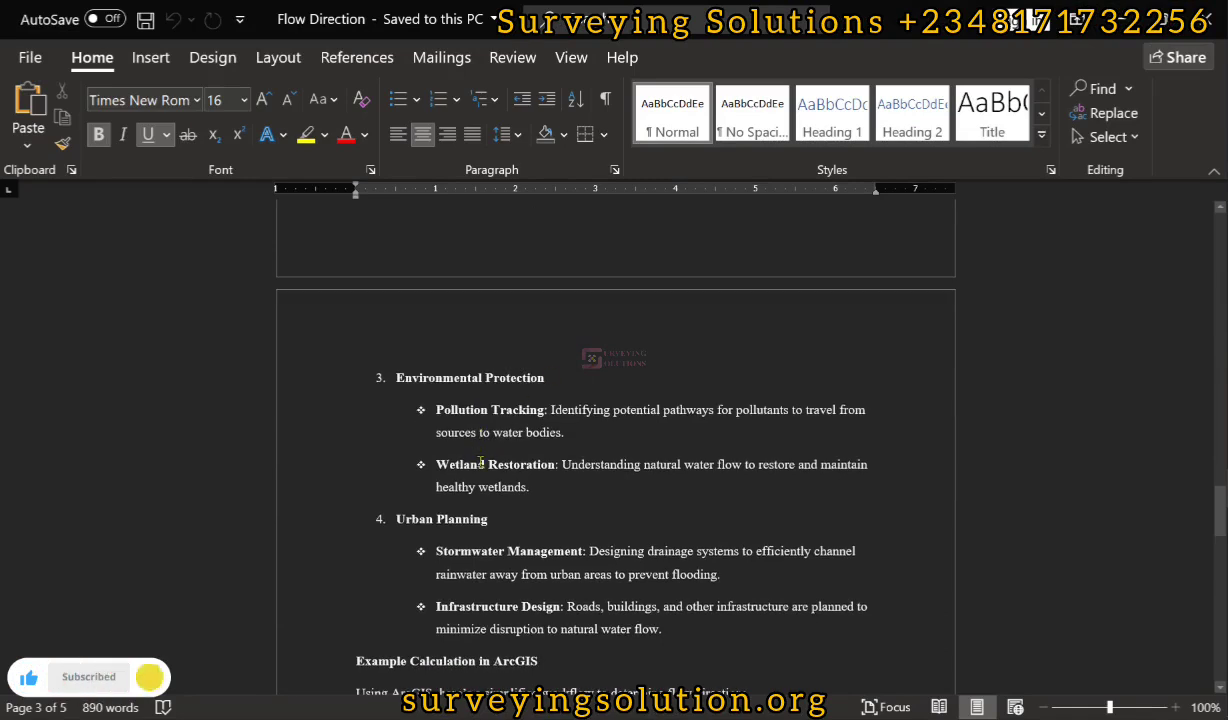
scroll(409, 521, "down", 2)
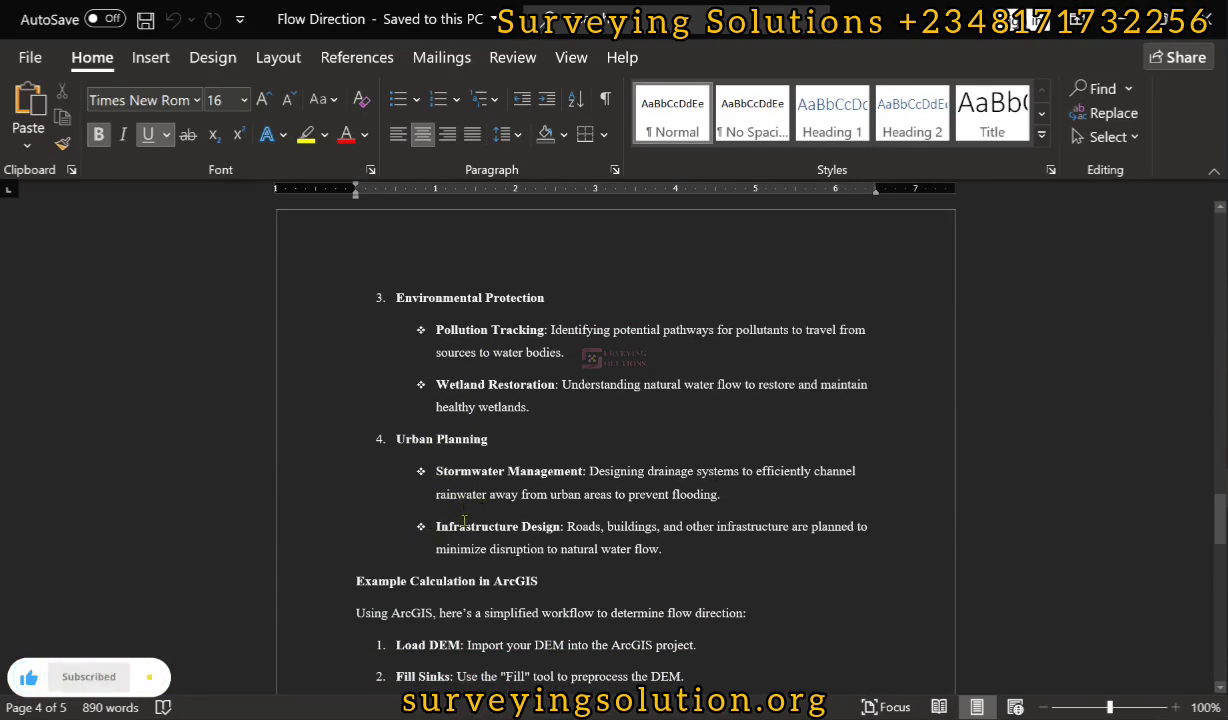
scroll(461, 520, "up", 15)
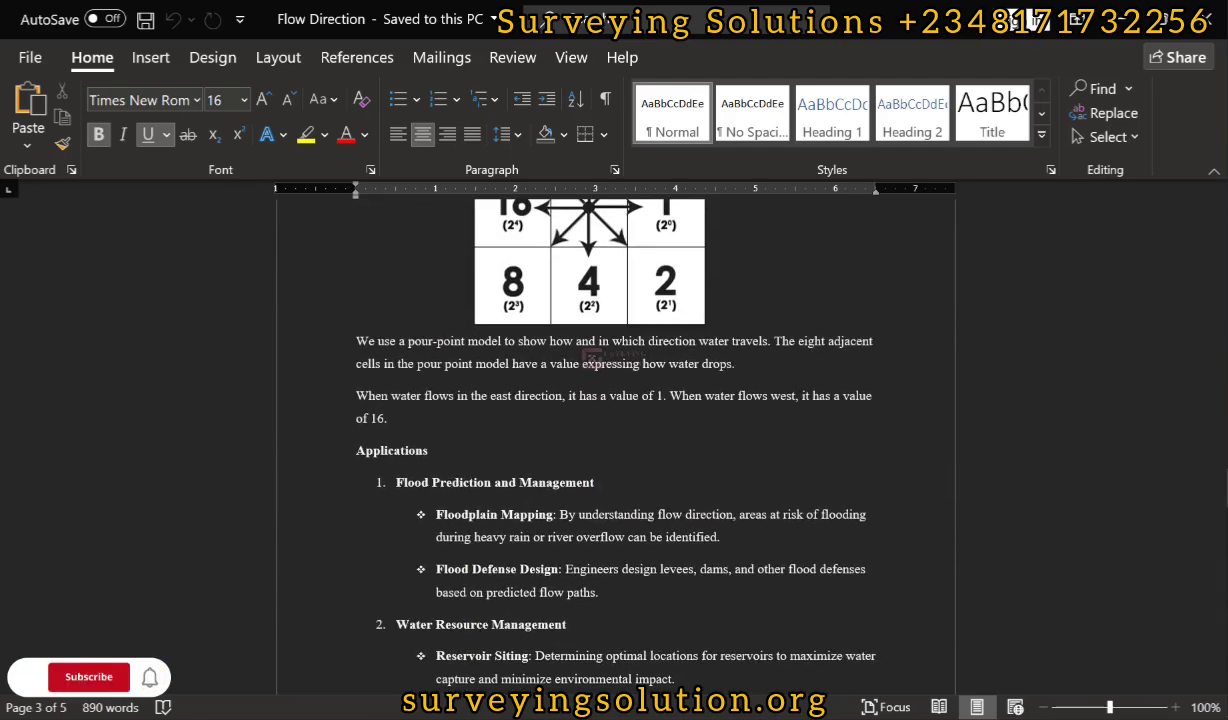